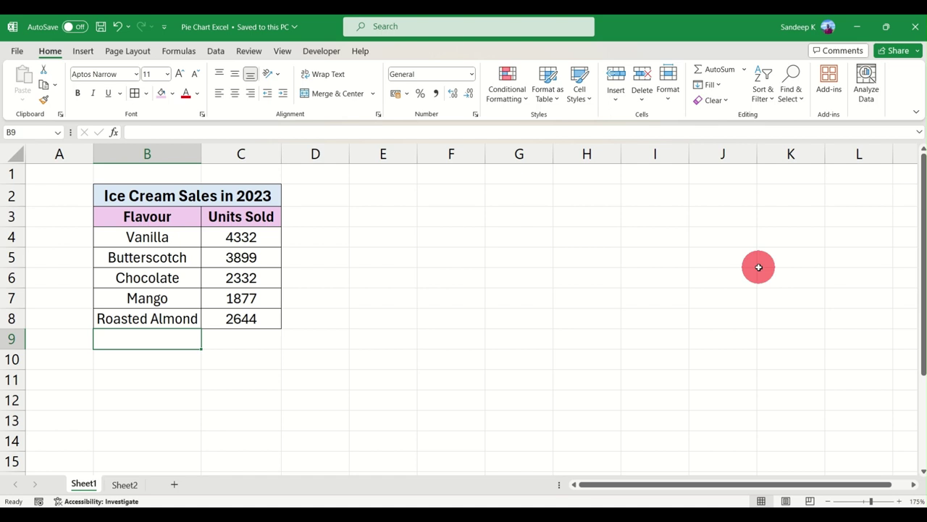
# Select the Ice Cream Sales table data B3:C8, then bring up the Insert tab's chart commands.
pyautogui.click(157, 218)
pyautogui.moveTo(157, 219); pyautogui.dragTo(236, 311)
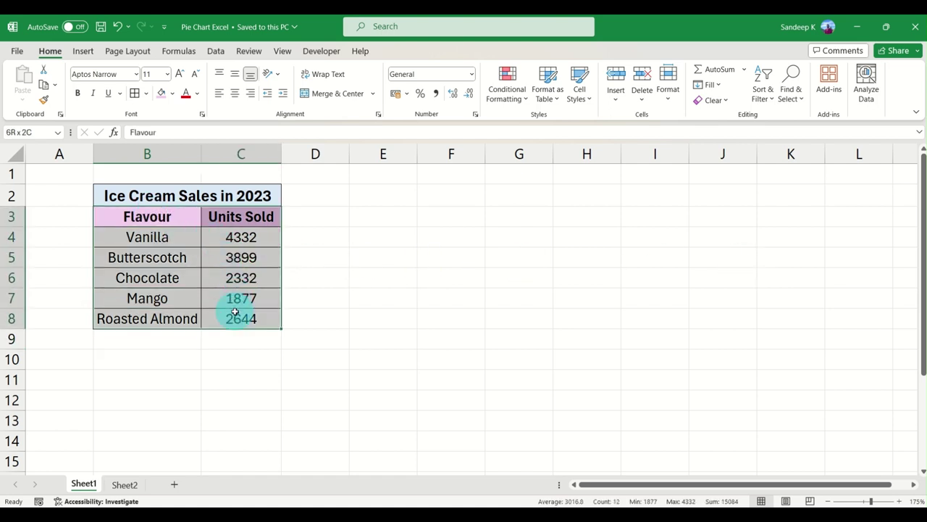
pyautogui.click(198, 239)
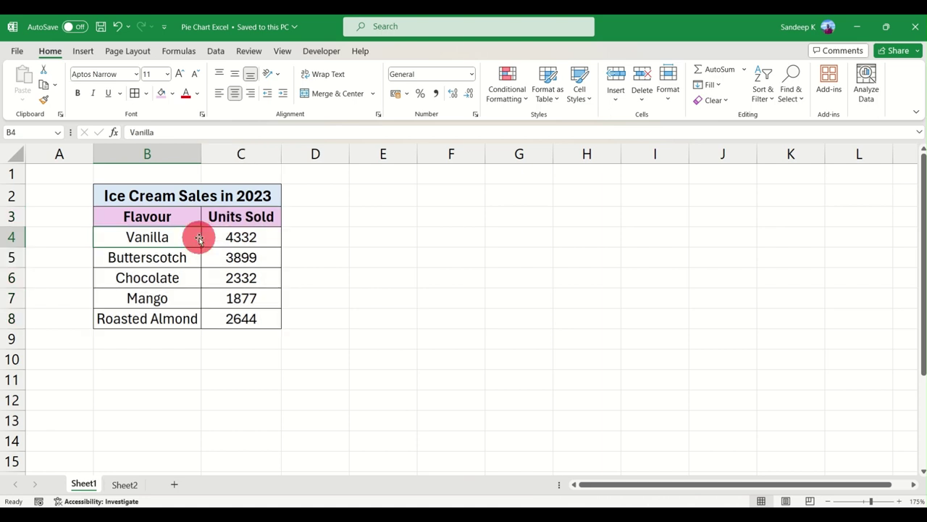
pyautogui.click(95, 57)
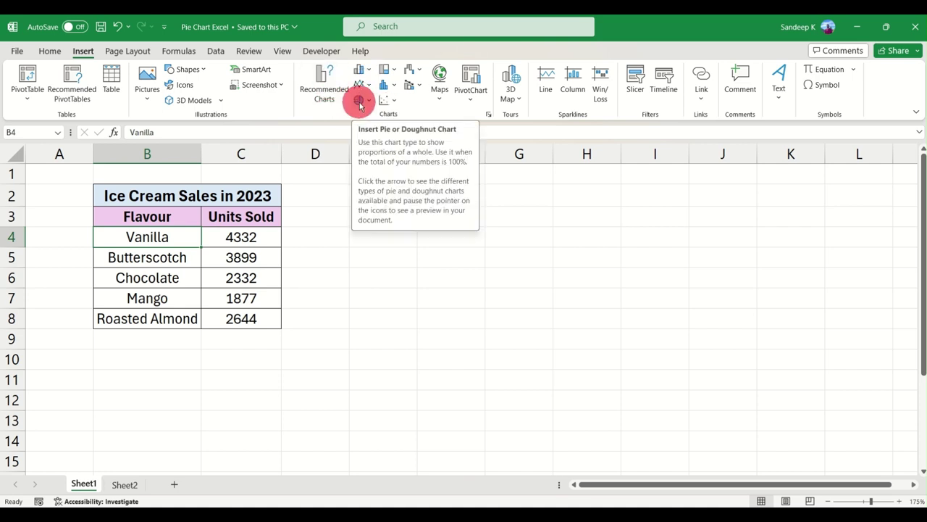
# Select the Flavour and Units Sold range B3:C8 and list the pie and doughnut chart types.
pyautogui.click(163, 273)
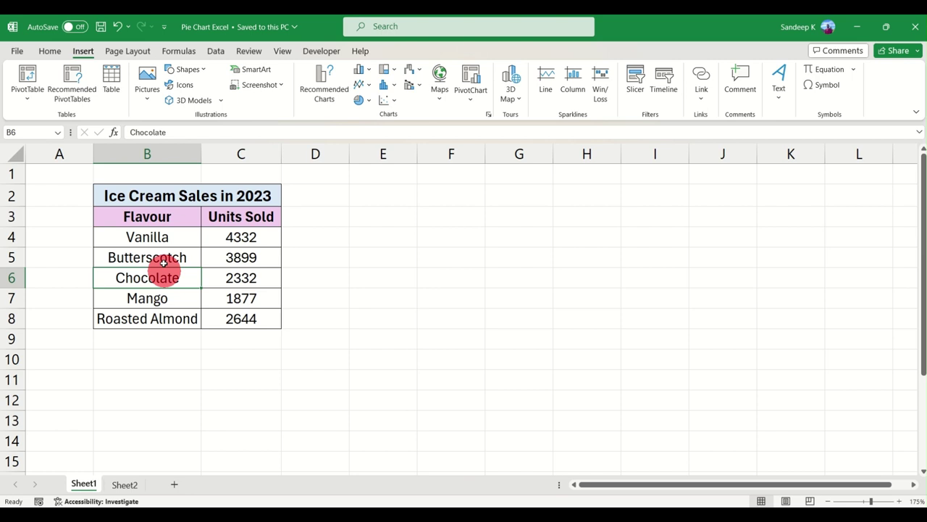
pyautogui.click(153, 200)
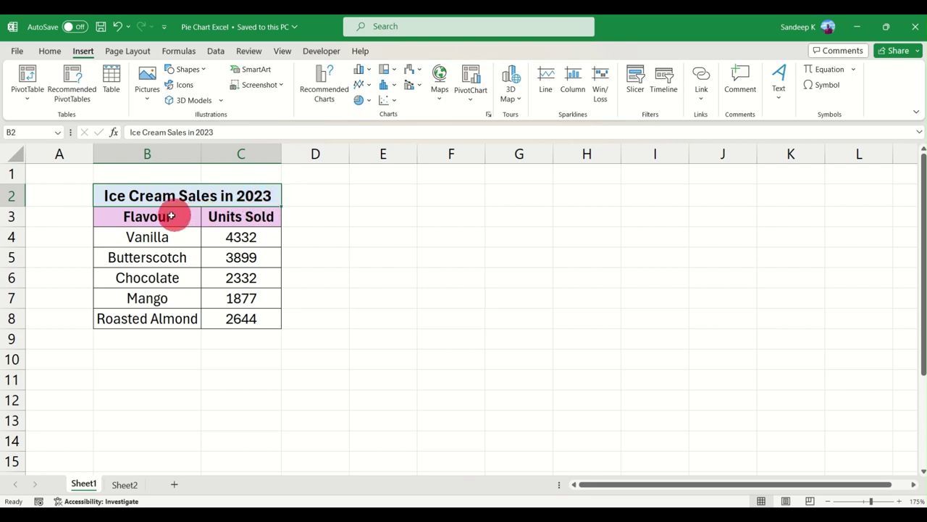
pyautogui.moveTo(156, 216); pyautogui.dragTo(157, 319)
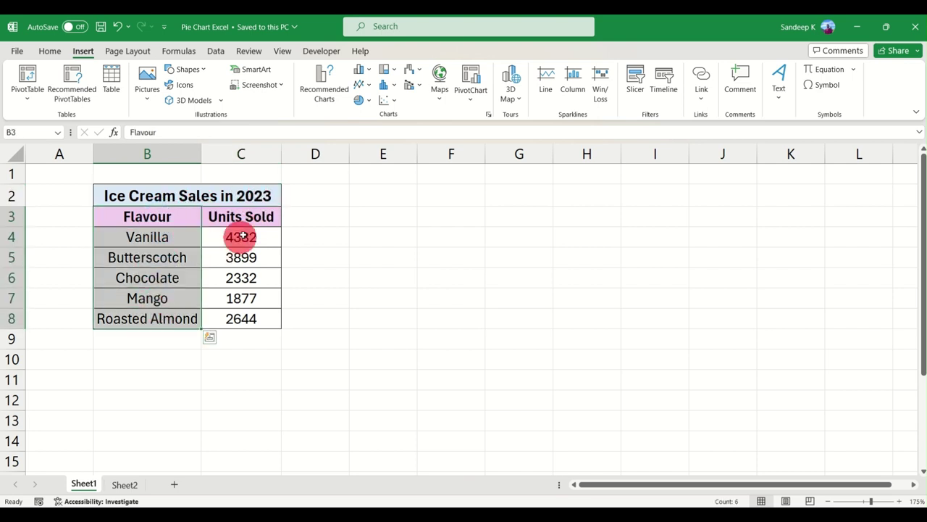
pyautogui.moveTo(247, 220); pyautogui.dragTo(244, 317)
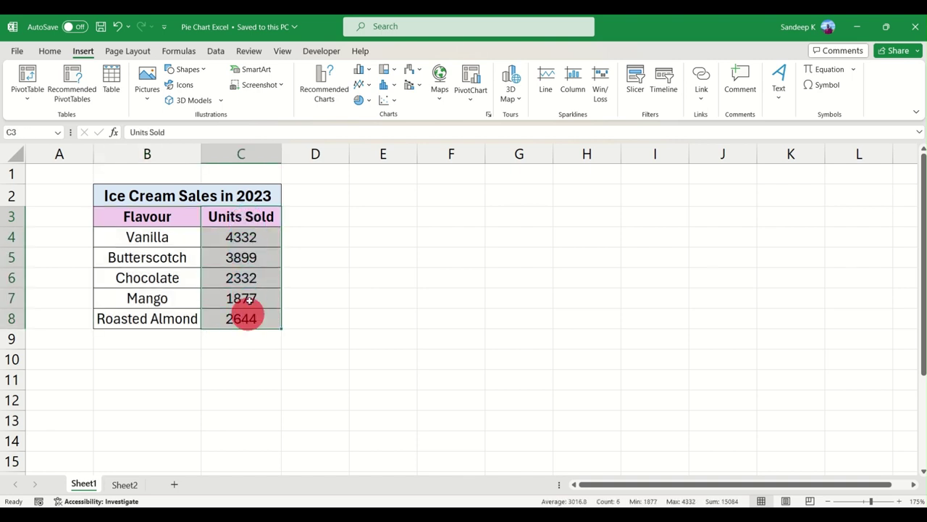
pyautogui.click(251, 237)
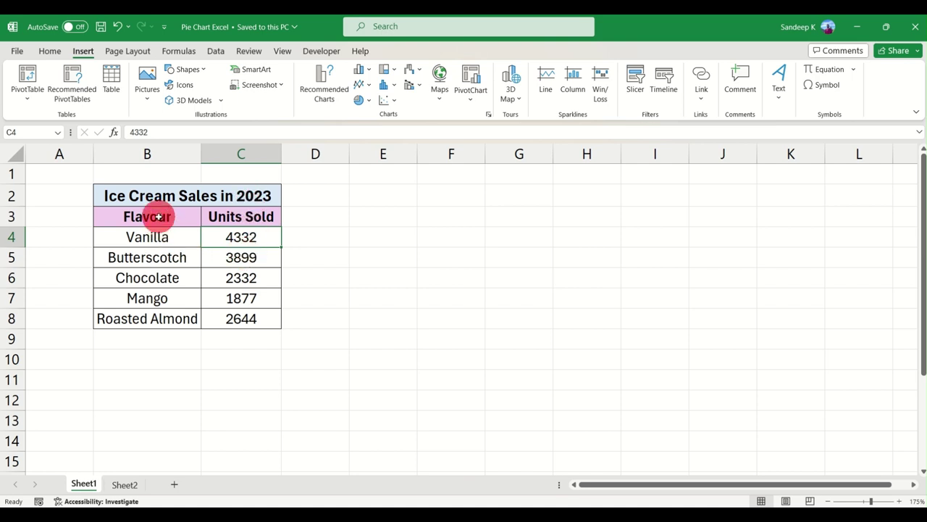
pyautogui.moveTo(158, 217); pyautogui.dragTo(259, 325)
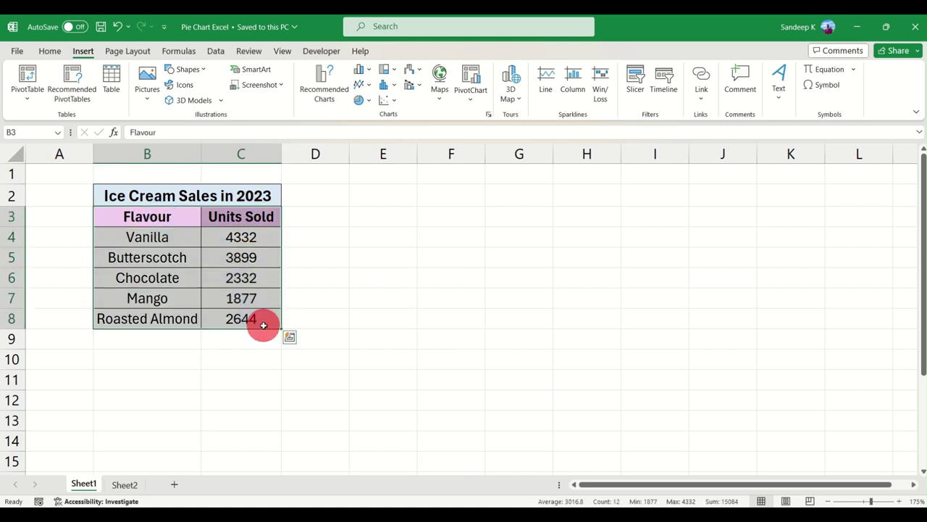
pyautogui.click(369, 105)
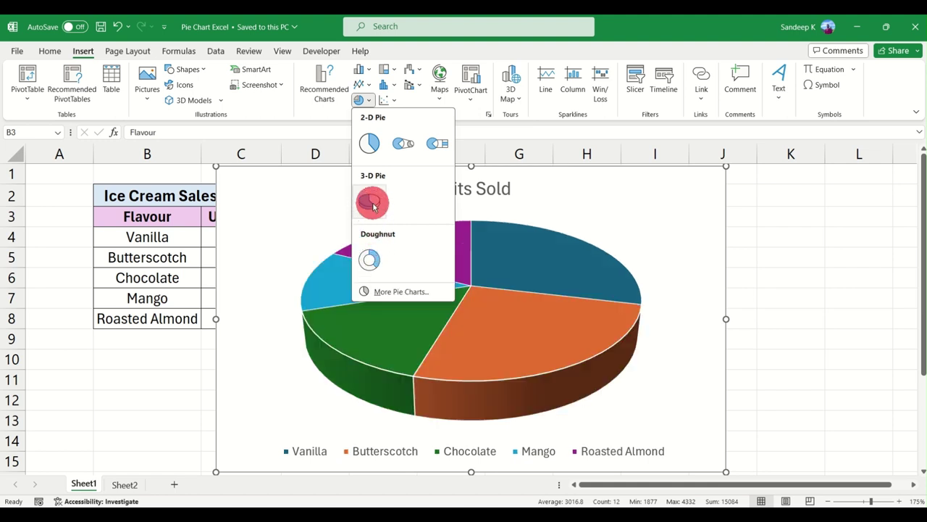
# Insert a 2-D pie chart and resize it beside the table, spanning about D2 to I10.
pyautogui.click(369, 147)
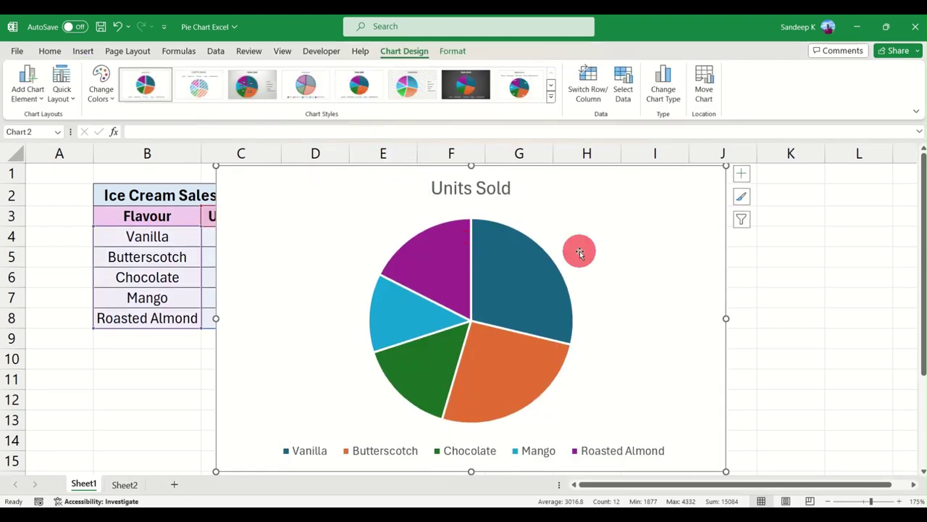
pyautogui.moveTo(627, 234); pyautogui.dragTo(676, 234)
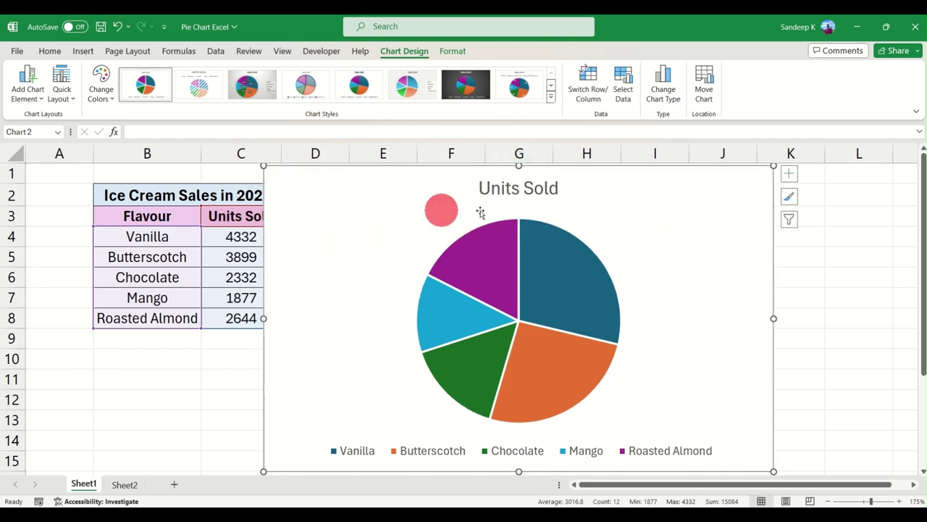
pyautogui.moveTo(654, 233); pyautogui.dragTo(651, 242)
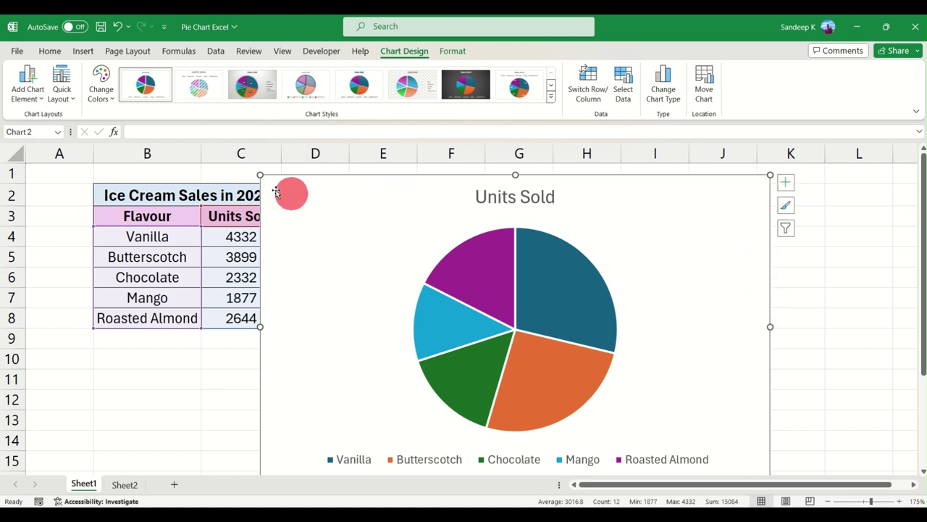
pyautogui.moveTo(258, 174); pyautogui.dragTo(373, 269)
pyautogui.moveTo(657, 319); pyautogui.dragTo(575, 227)
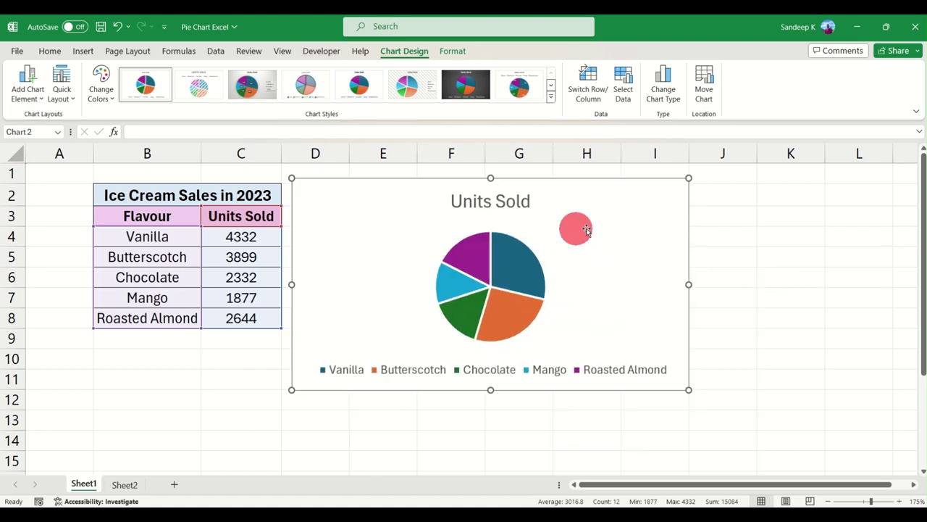
pyautogui.moveTo(685, 178)
pyautogui.mouseDown()
pyautogui.moveTo(673, 190)
pyautogui.moveTo(689, 184)
pyautogui.mouseUp()
pyautogui.moveTo(617, 219); pyautogui.dragTo(627, 223)
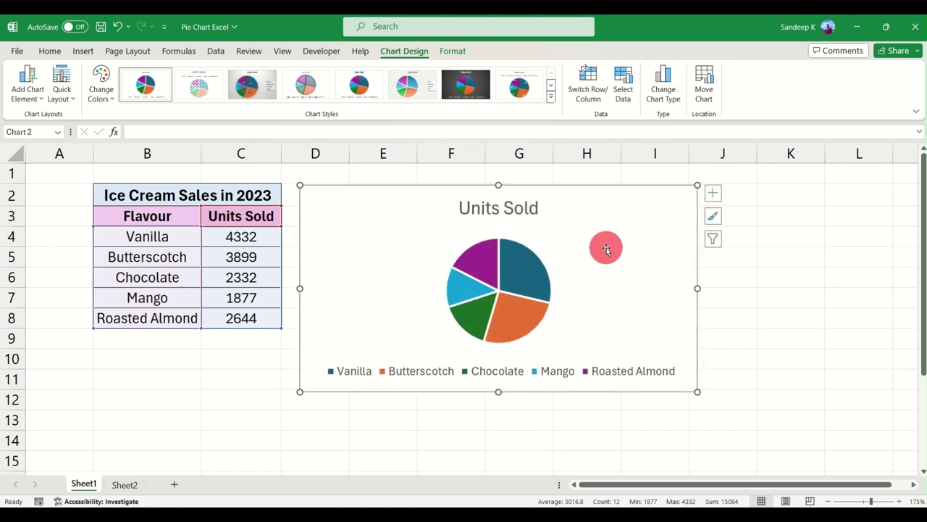
# Fine-tune the chart's position next to the table, roughly D2 to J11, with Insert commands showing.
pyautogui.click(81, 52)
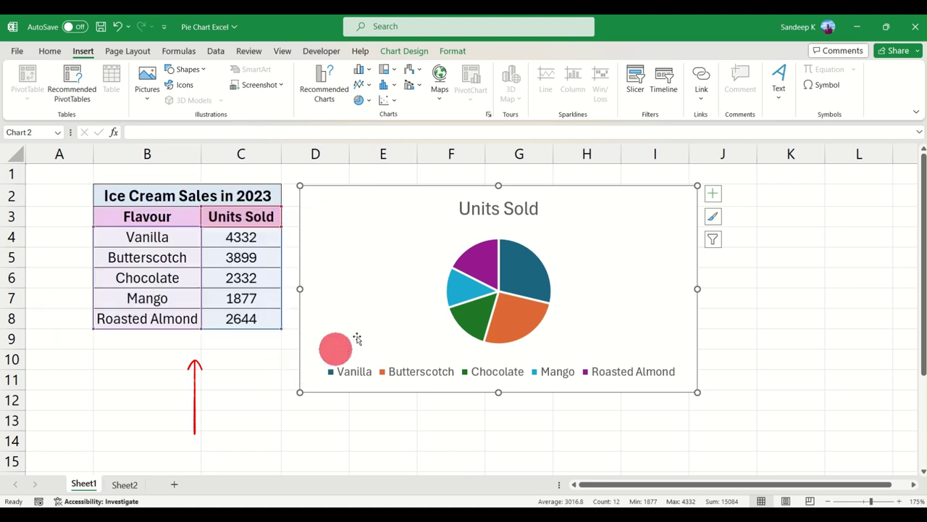
pyautogui.moveTo(410, 252); pyautogui.dragTo(409, 261)
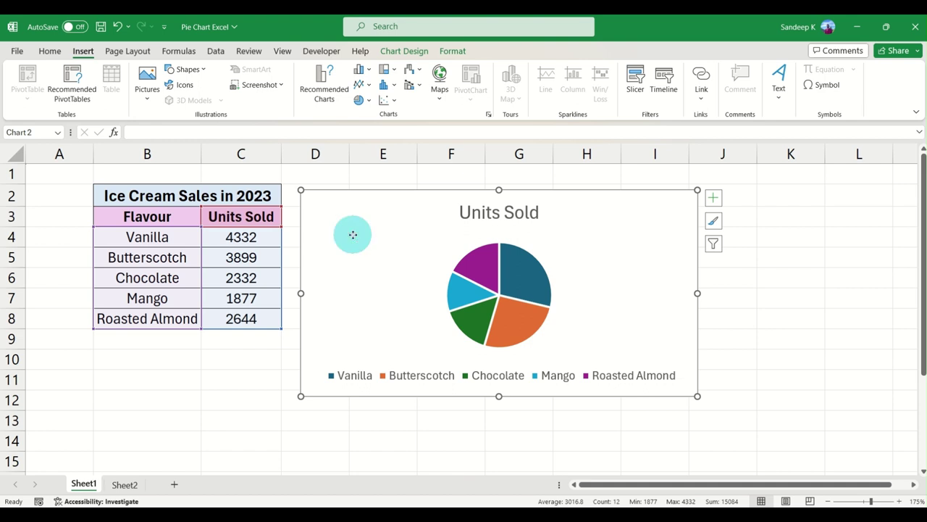
pyautogui.moveTo(352, 234)
pyautogui.mouseDown()
pyautogui.moveTo(459, 244)
pyautogui.moveTo(464, 267)
pyautogui.moveTo(345, 239)
pyautogui.moveTo(398, 209)
pyautogui.moveTo(402, 240)
pyautogui.moveTo(367, 229)
pyautogui.mouseUp()
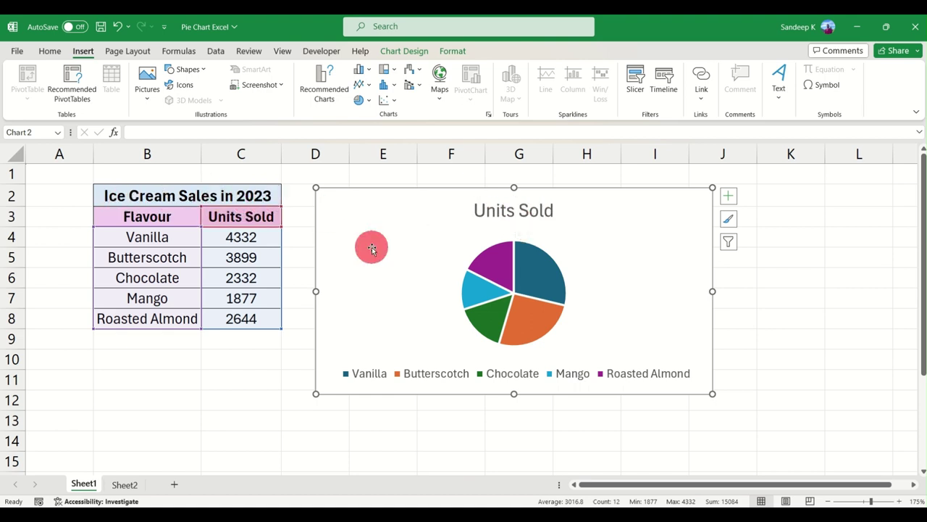
# Retitle the chart from Units Sold to 'Ice cream' and begin an '=' link formula for it.
pyautogui.click(517, 213)
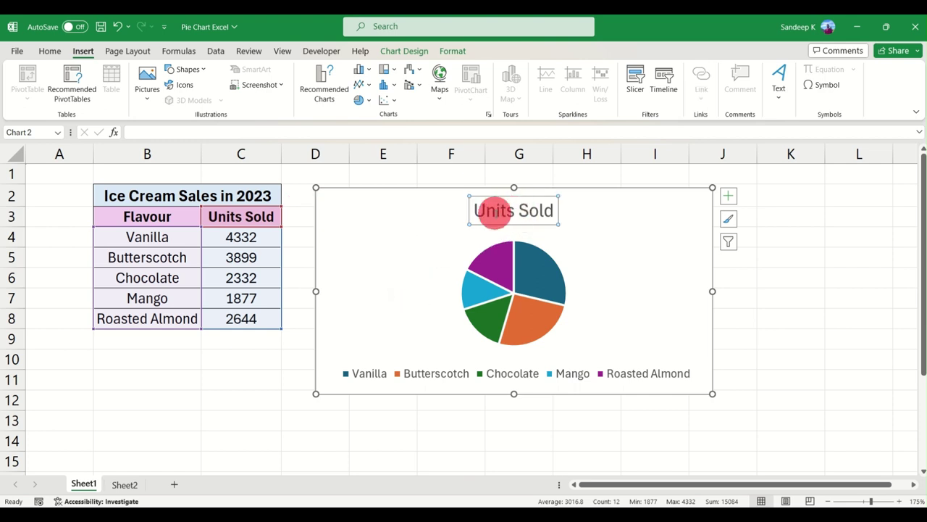
pyautogui.tripleClick(494, 210)
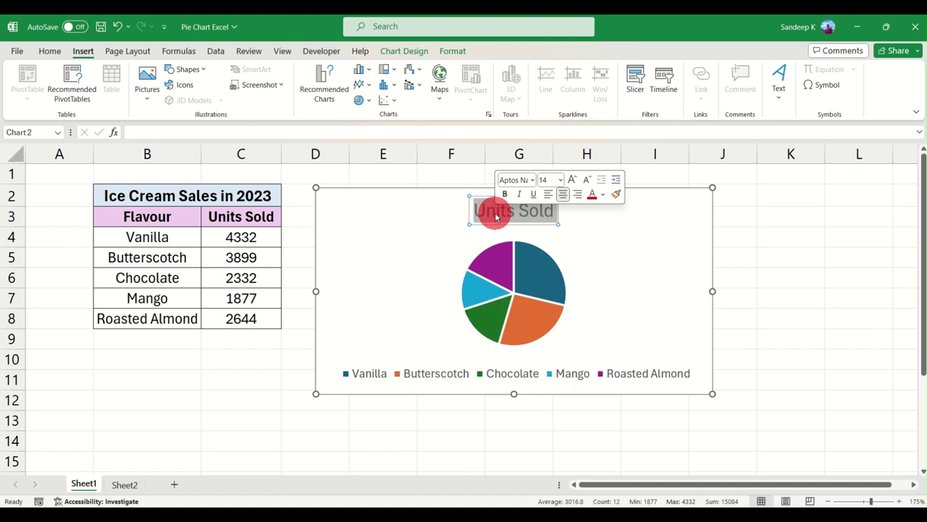
pyautogui.press('BackSpace')
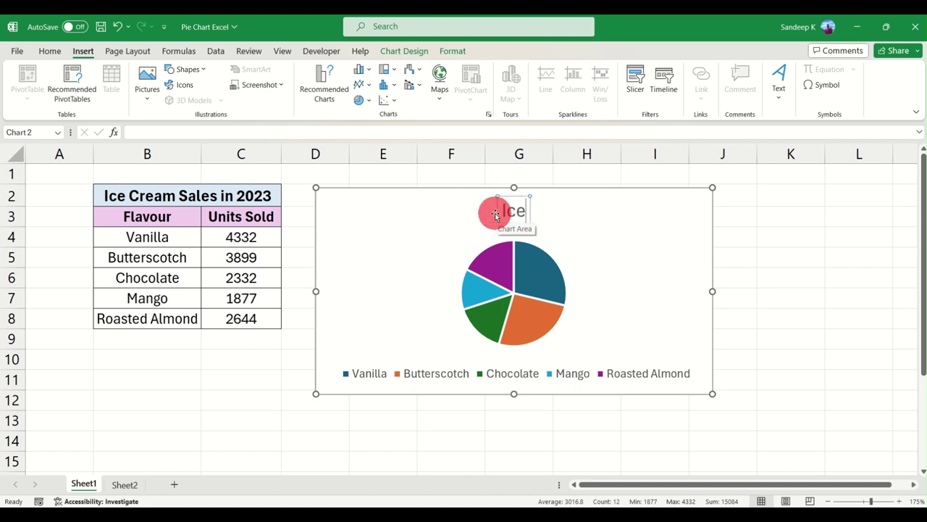
pyautogui.write('Ice cream')
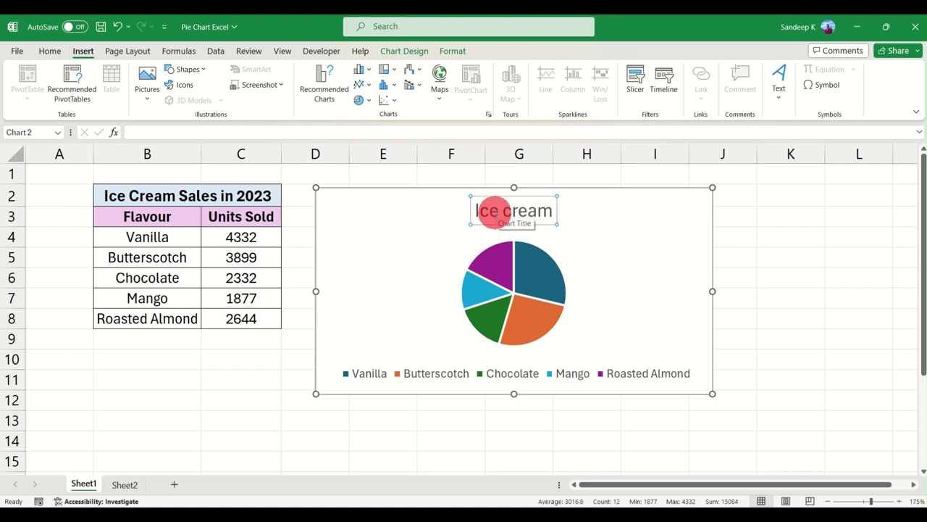
pyautogui.click(428, 227)
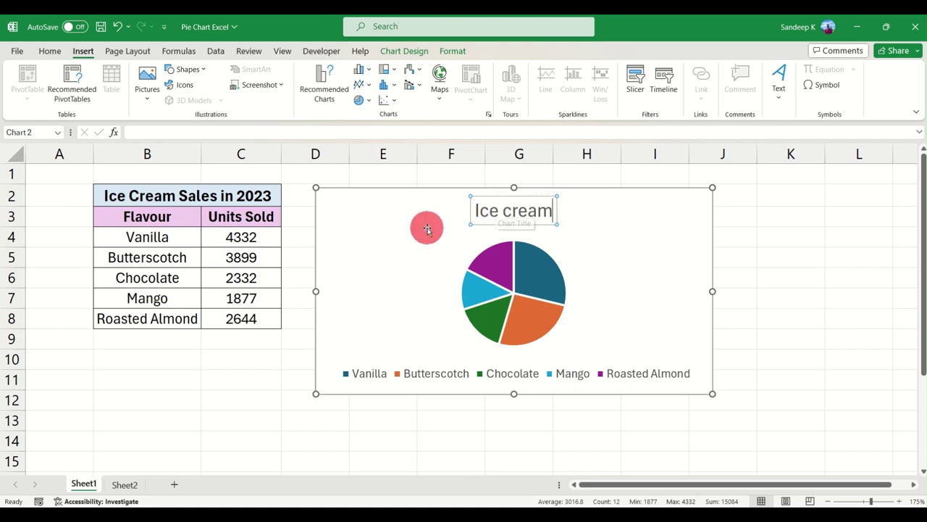
pyautogui.click(517, 217)
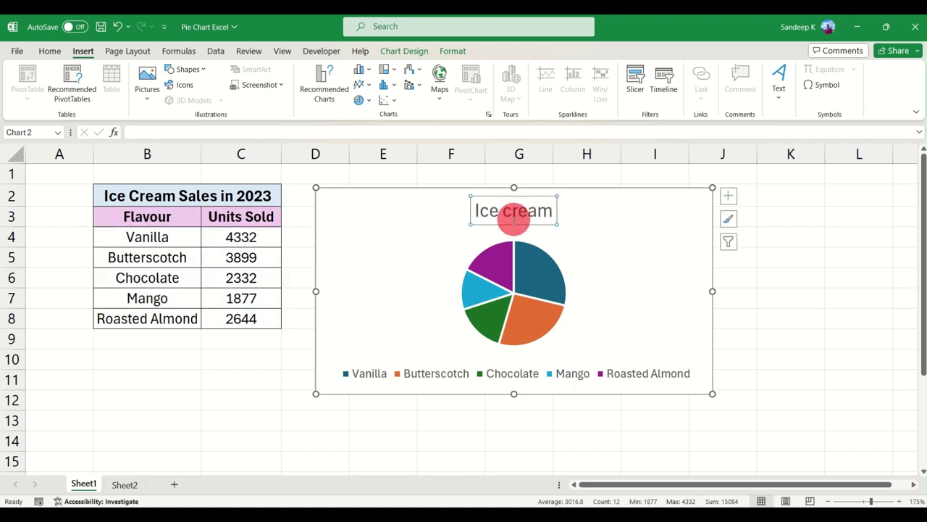
pyautogui.click(150, 132)
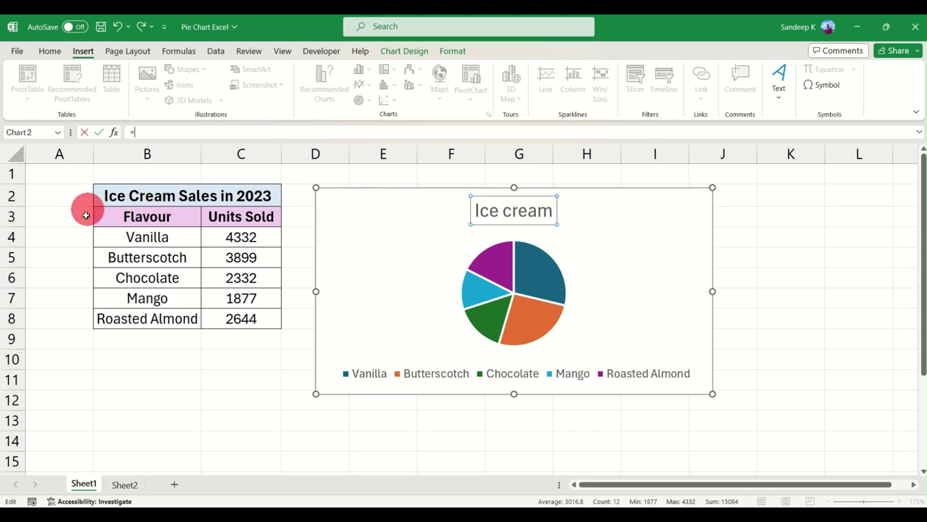
# Link the chart title to cell B2 with =Sheet1!$B$2, so it reads 'Ice Cream Sales in 2023'.
pyautogui.click(144, 195)
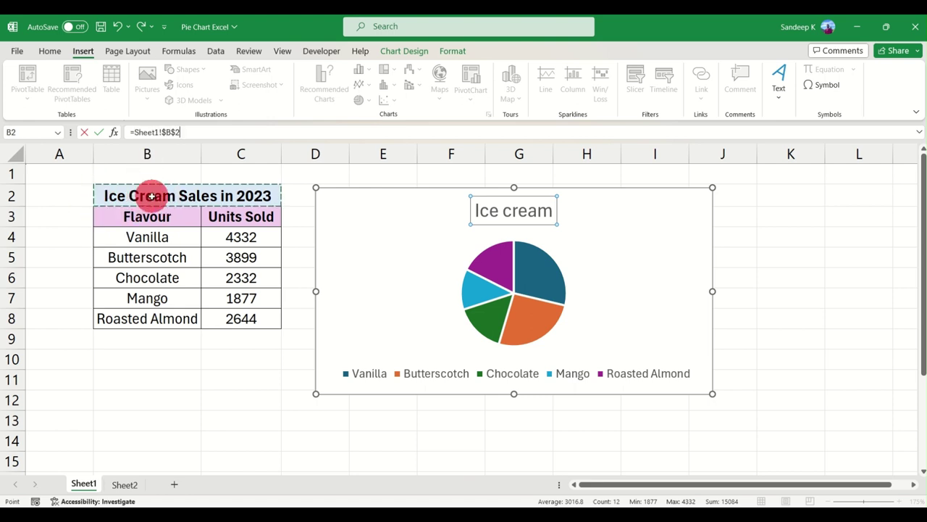
pyautogui.moveTo(179, 133); pyautogui.dragTo(128, 129)
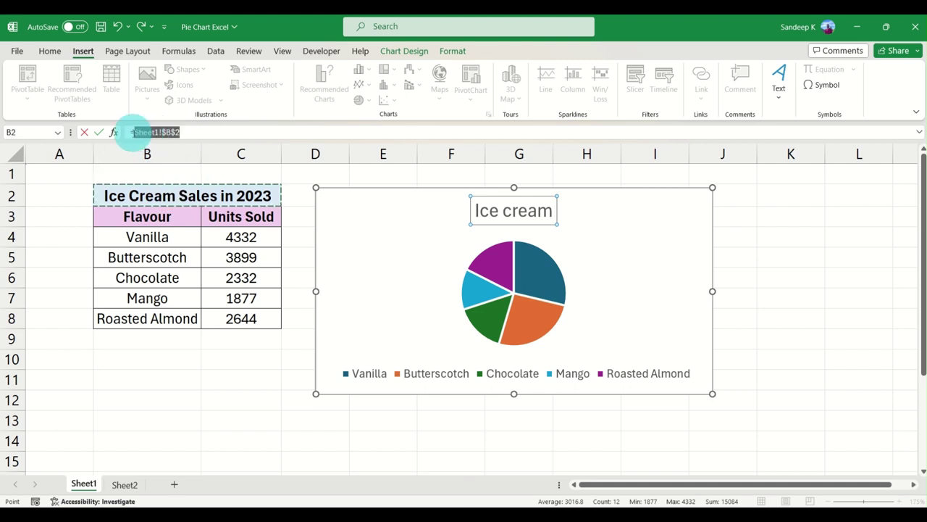
pyautogui.click(209, 130)
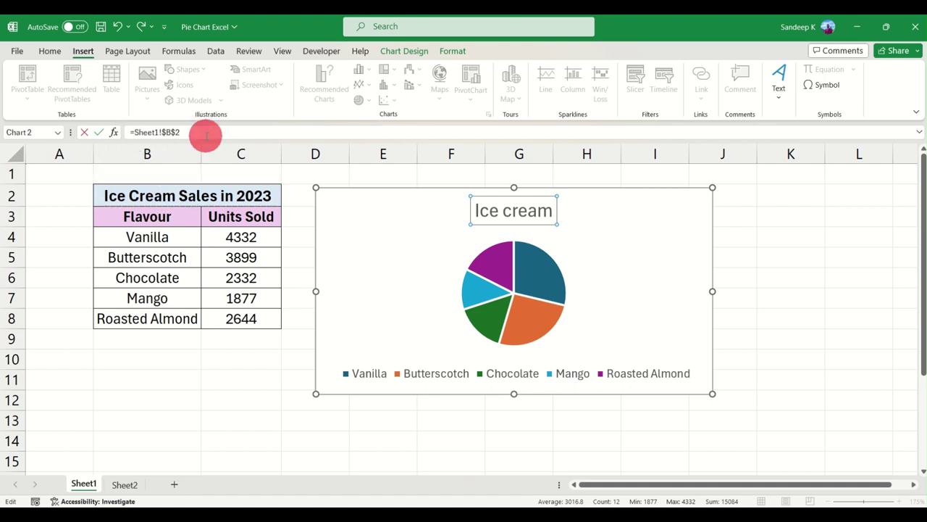
pyautogui.press('Return')
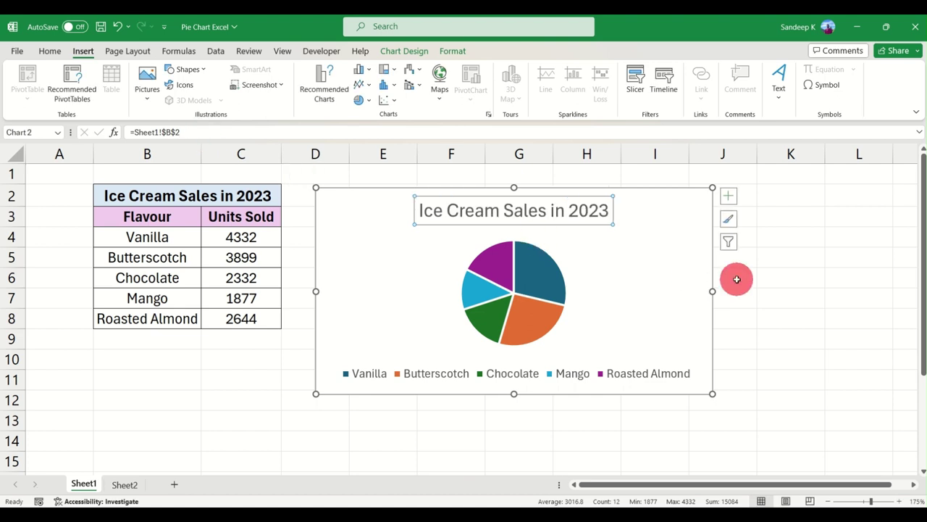
pyautogui.click(613, 251)
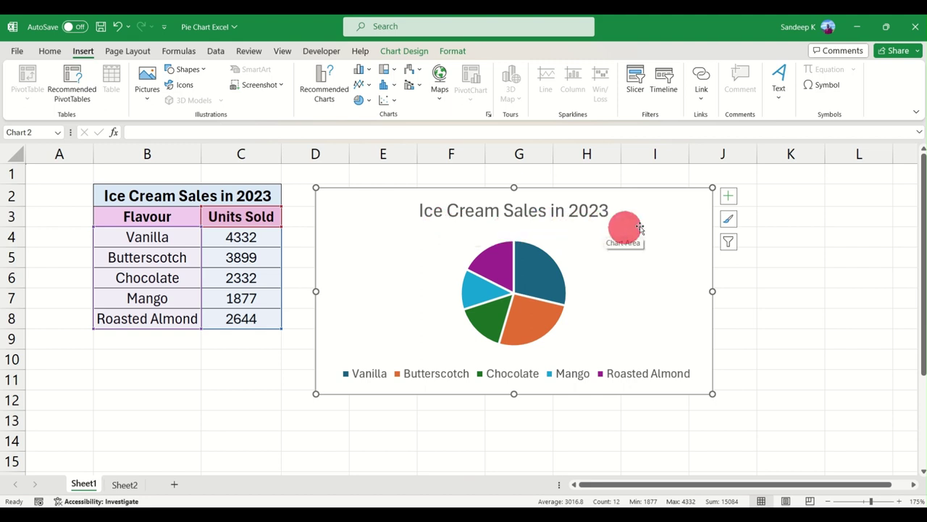
# Move the chart slightly down and bring up the Chart Design style gallery.
pyautogui.moveTo(650, 224); pyautogui.dragTo(648, 234)
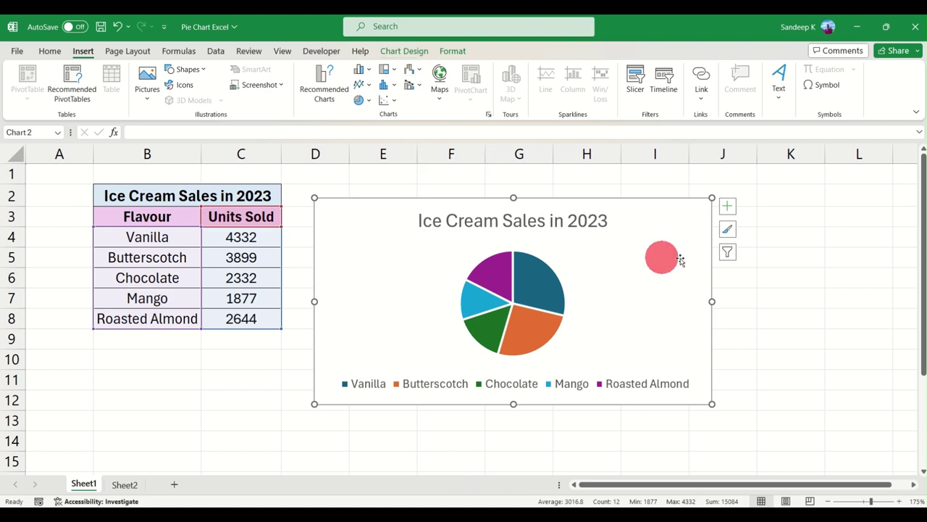
pyautogui.click(404, 51)
pyautogui.click(449, 52)
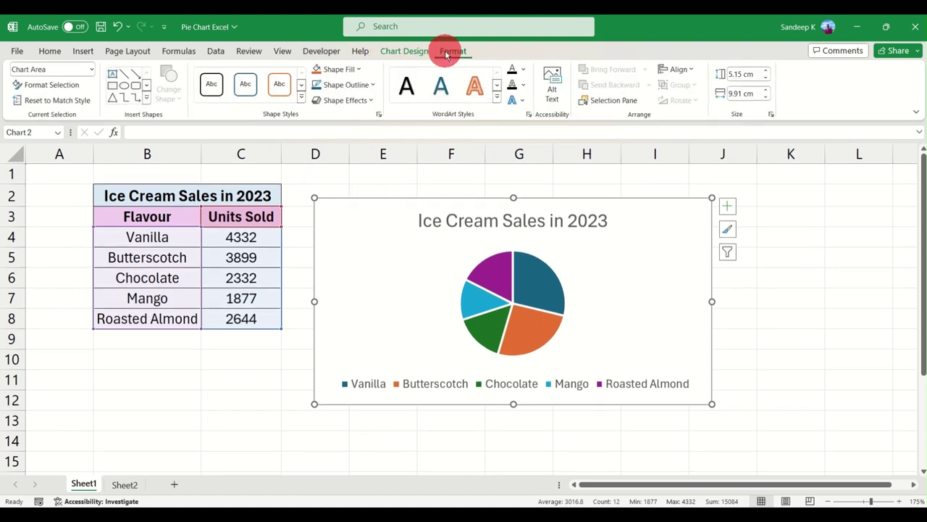
pyautogui.click(403, 51)
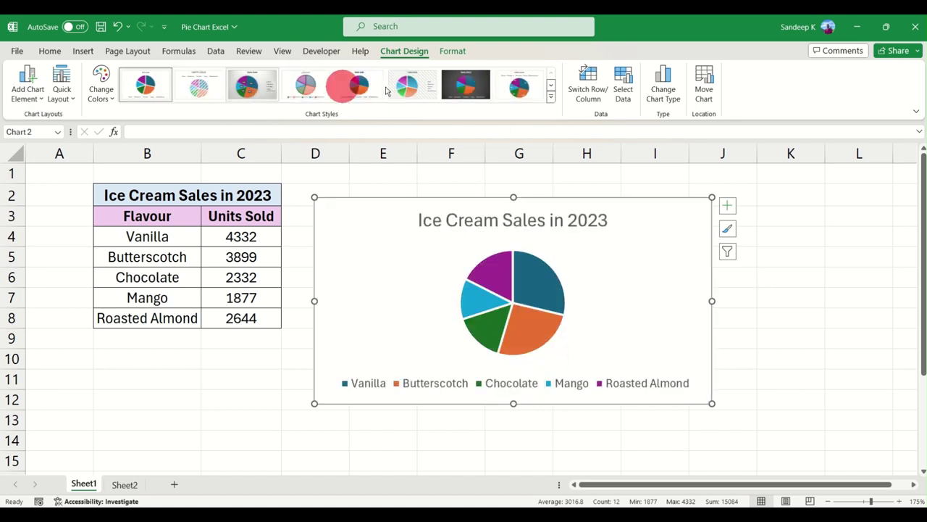
# Preview other chart styles and nudge the chart down and right, keeping its original style.
pyautogui.click(552, 91)
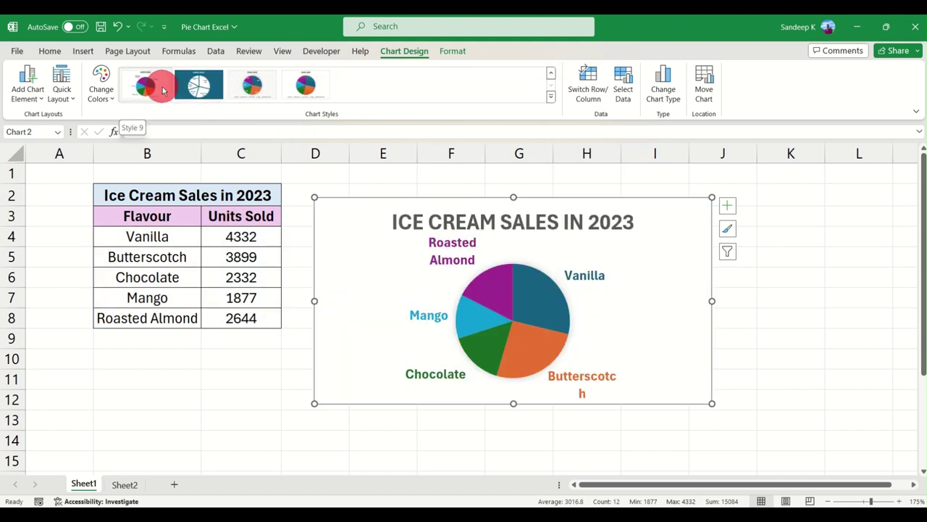
pyautogui.moveTo(650, 267); pyautogui.dragTo(653, 279)
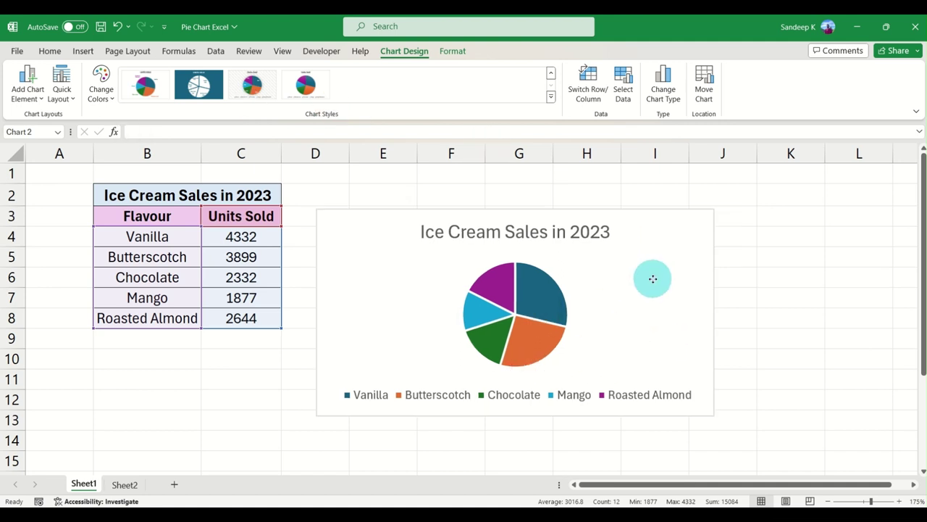
pyautogui.click(551, 73)
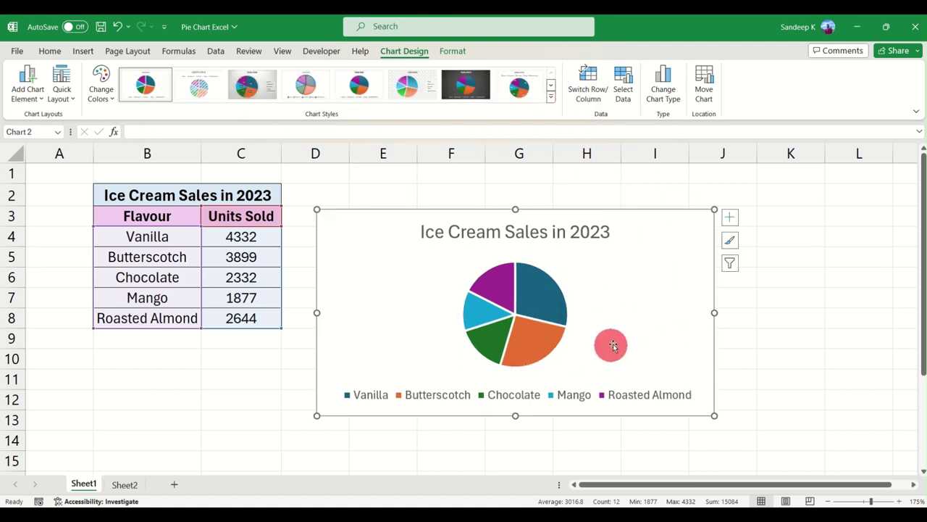
# Shift the chart slightly left and apply the Colorful Palette 1 colour scheme.
pyautogui.moveTo(635, 275); pyautogui.dragTo(635, 277)
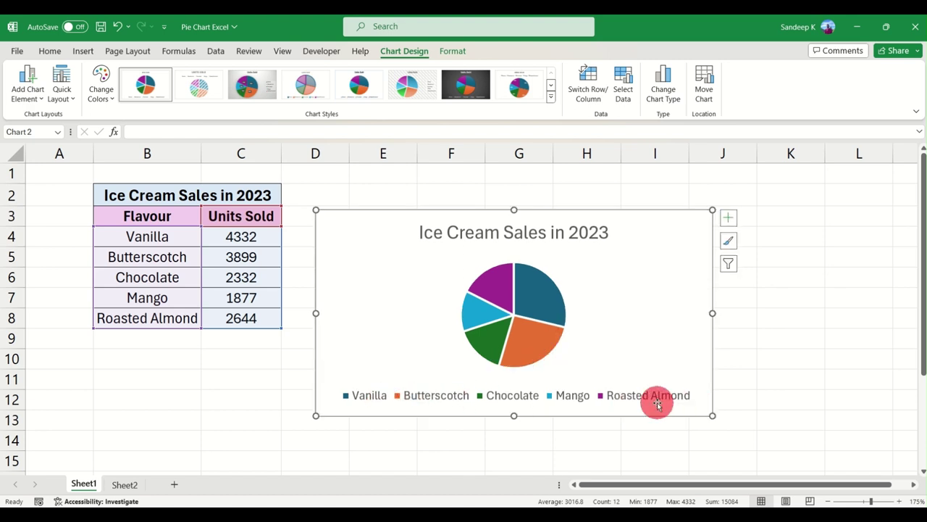
pyautogui.moveTo(654, 276); pyautogui.dragTo(645, 276)
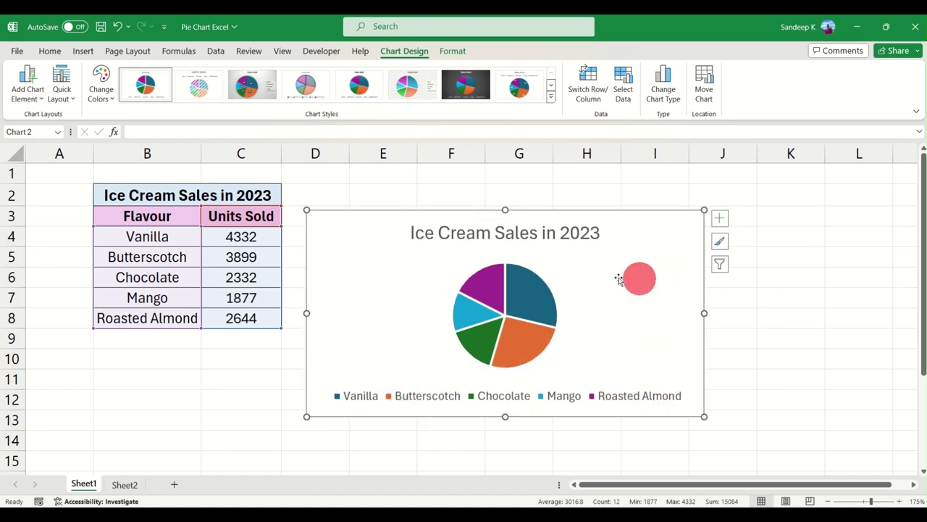
pyautogui.click(101, 96)
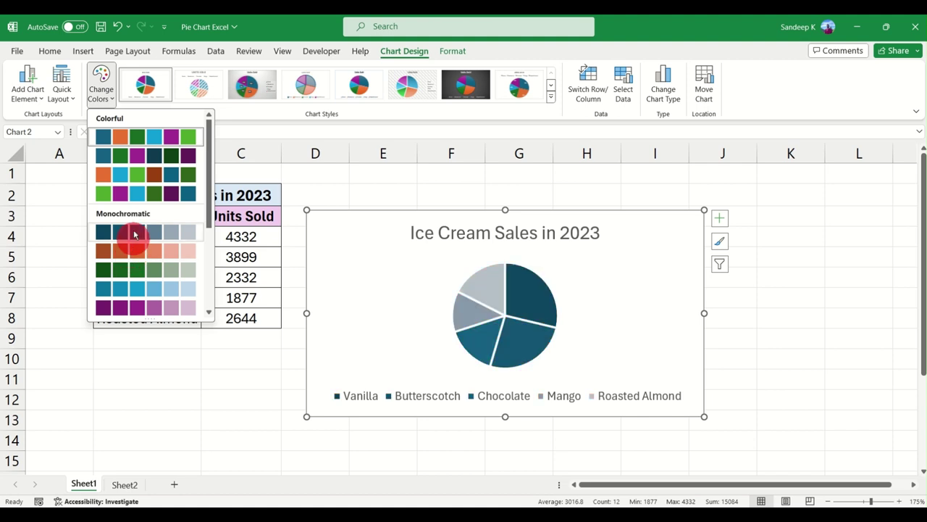
pyautogui.click(138, 138)
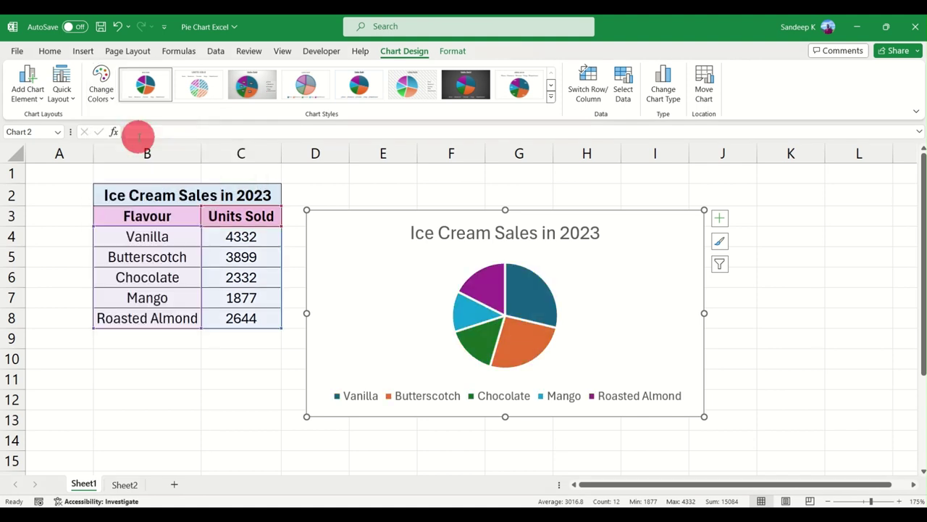
pyautogui.click(76, 88)
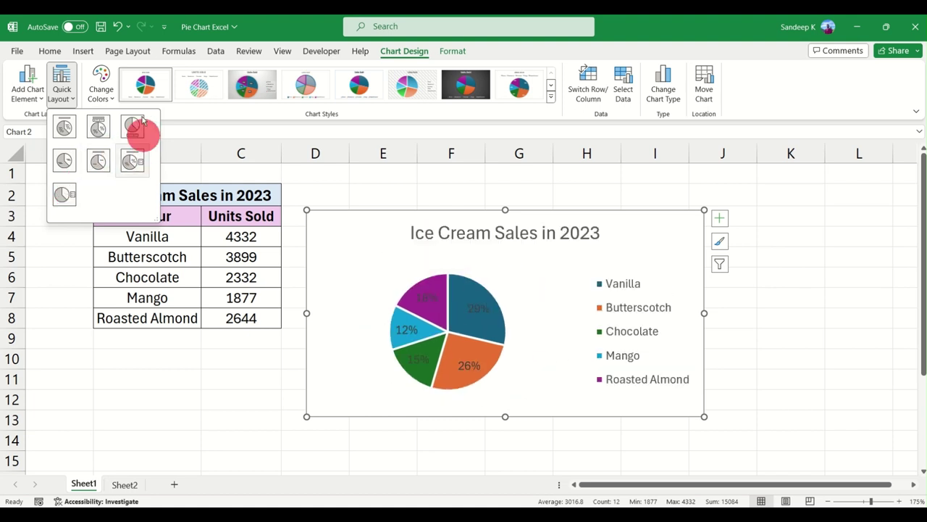
pyautogui.click(637, 258)
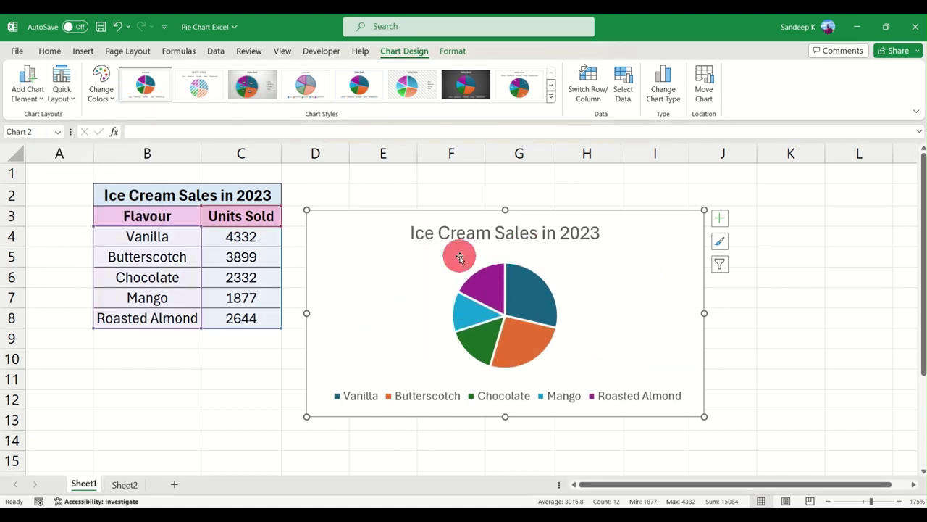
# Place the chart legend to the right of the pie and move the chart slightly up.
pyautogui.click(30, 93)
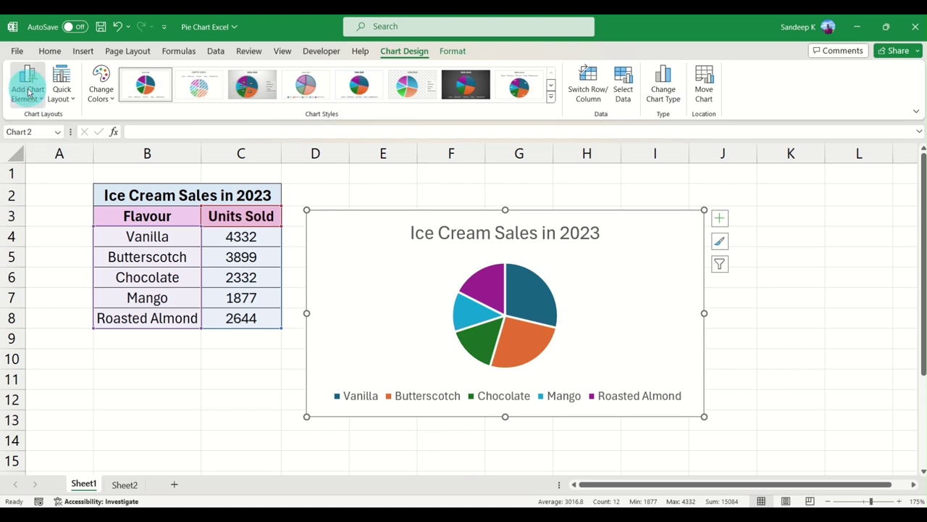
pyautogui.click(57, 170)
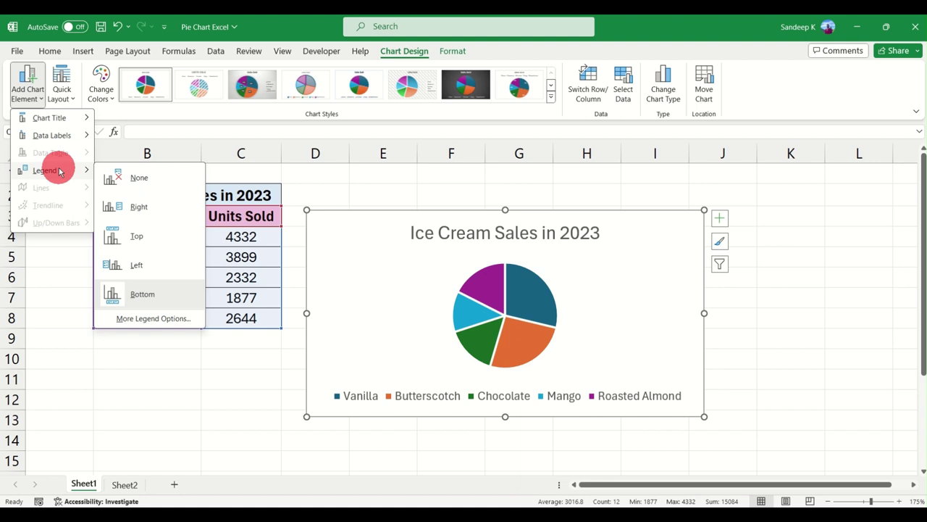
pyautogui.click(142, 208)
pyautogui.click(151, 238)
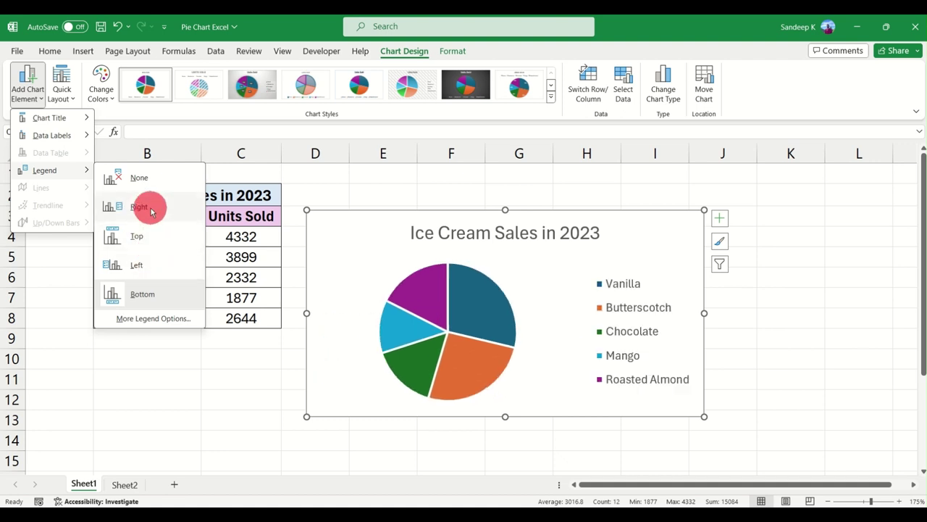
pyautogui.click(152, 210)
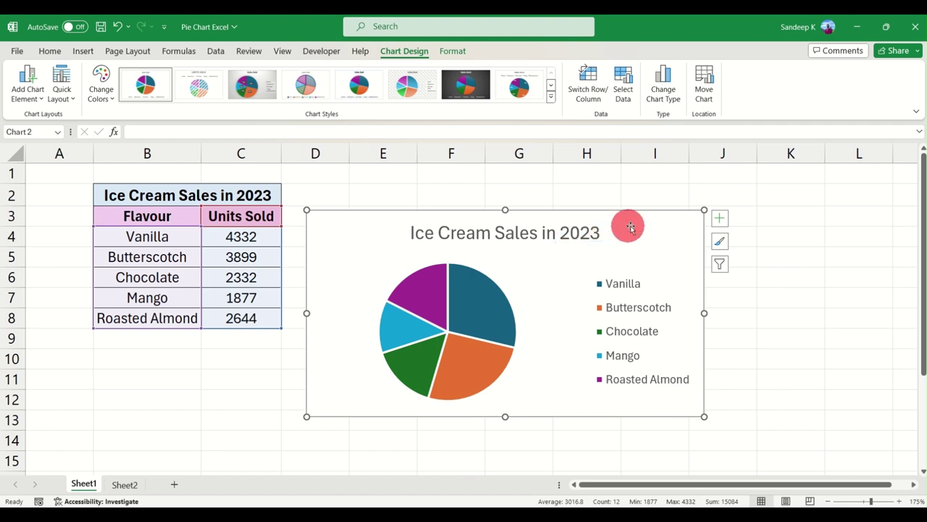
pyautogui.moveTo(635, 221)
pyautogui.mouseDown()
pyautogui.moveTo(635, 196)
pyautogui.moveTo(636, 209)
pyautogui.mouseUp()
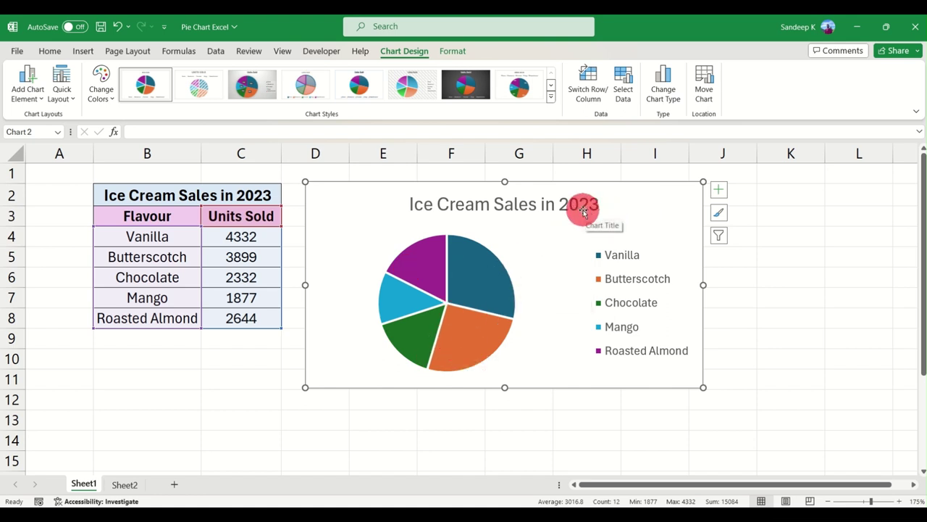
pyautogui.moveTo(491, 289)
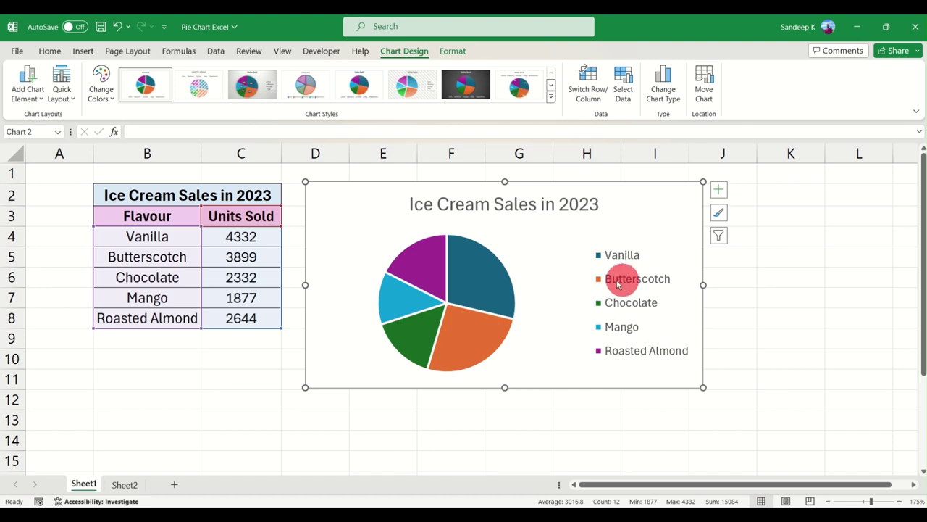
pyautogui.moveTo(488, 340)
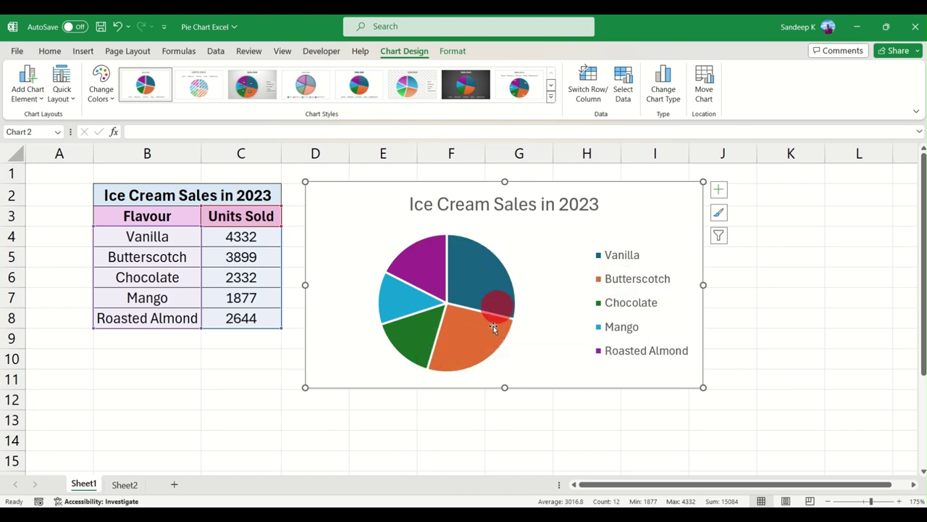
pyautogui.moveTo(493, 323)
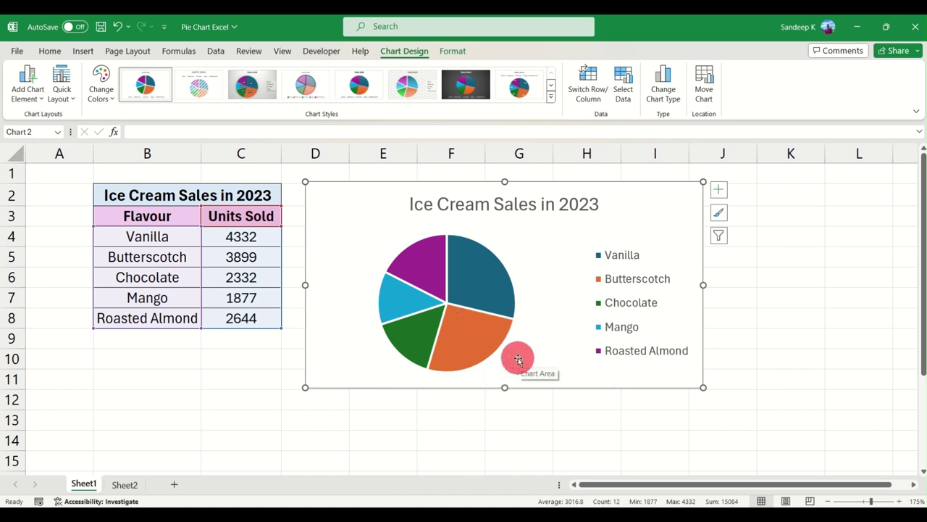
# Add data callouts to every pie slice, showing flavour and percentage such as Vanilla 29%.
pyautogui.click(721, 189)
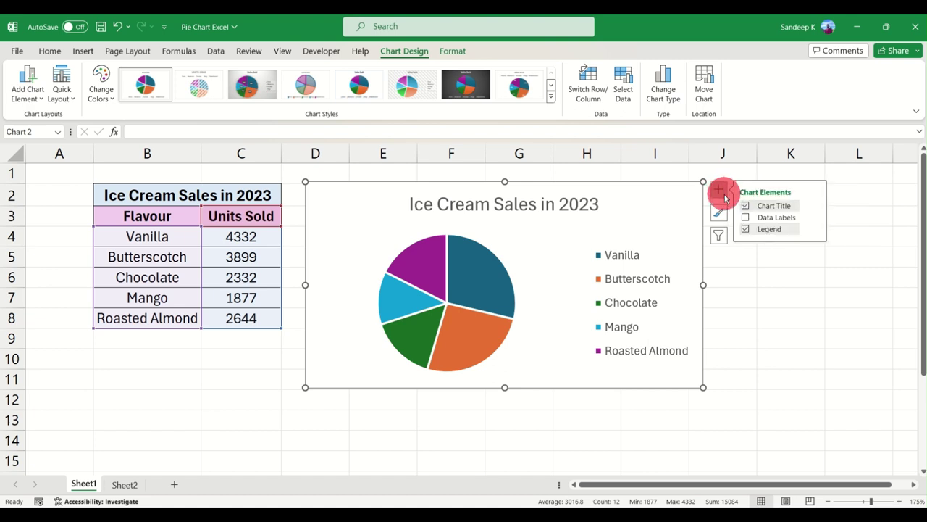
pyautogui.click(786, 218)
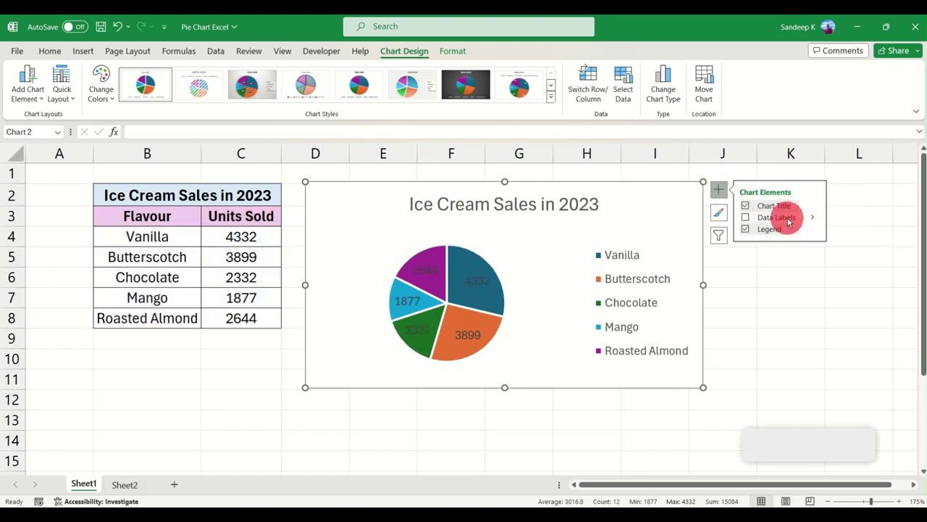
pyautogui.click(747, 216)
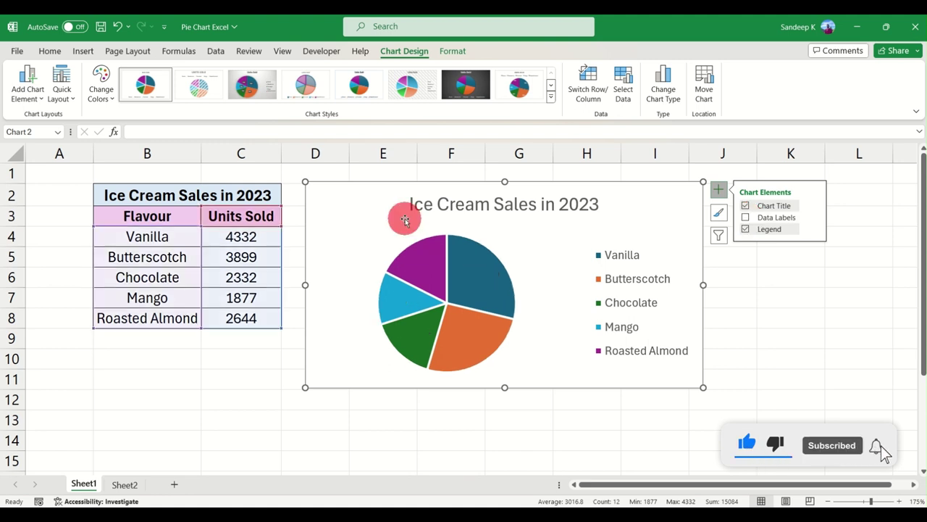
pyautogui.rightClick(471, 263)
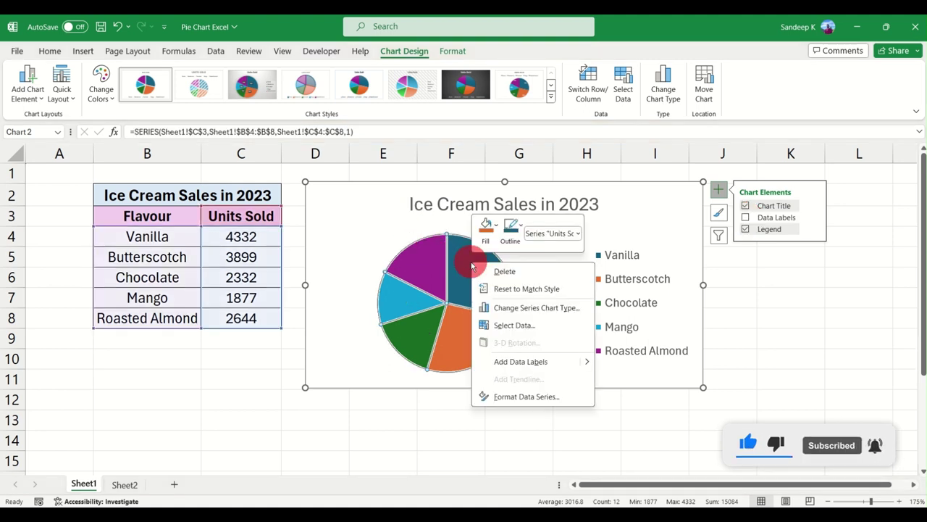
pyautogui.click(521, 362)
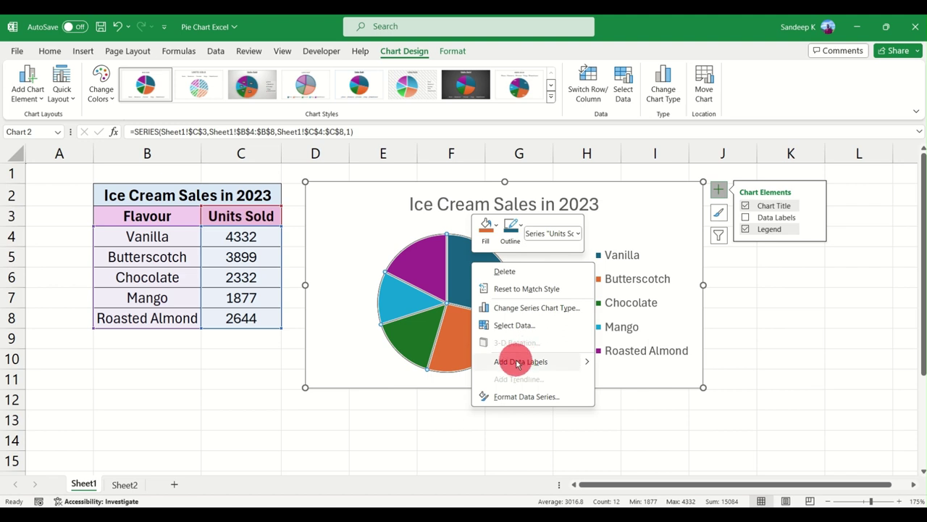
pyautogui.click(584, 363)
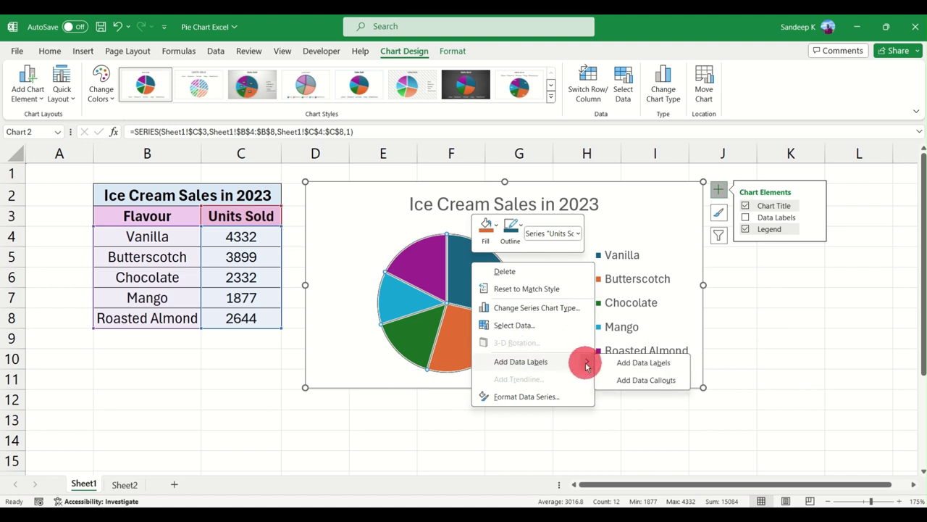
pyautogui.click(645, 382)
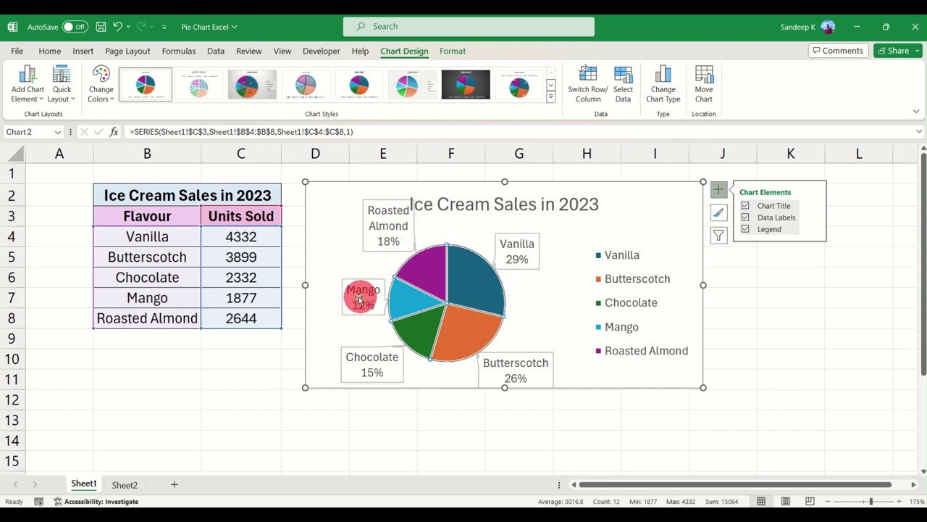
# Remove the data callouts from the pie by turning Data Labels off.
pyautogui.rightClick(461, 302)
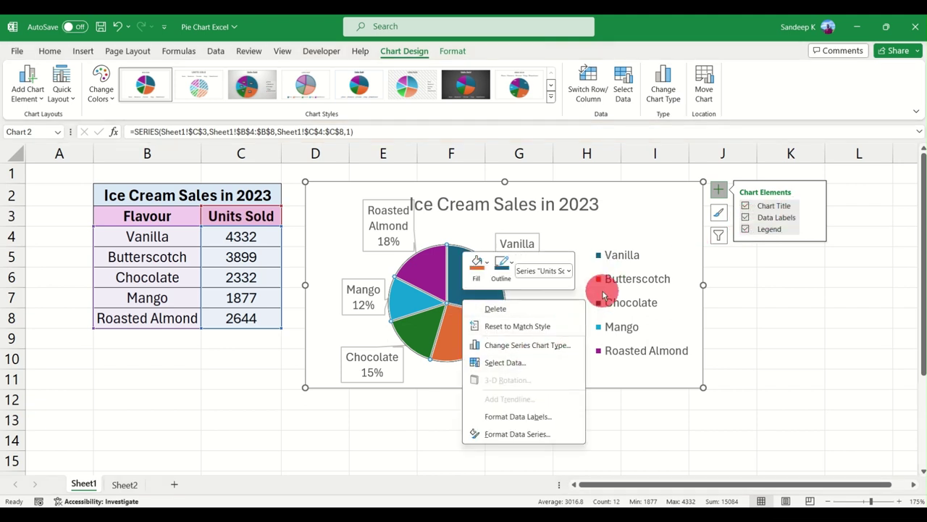
pyautogui.press('Escape')
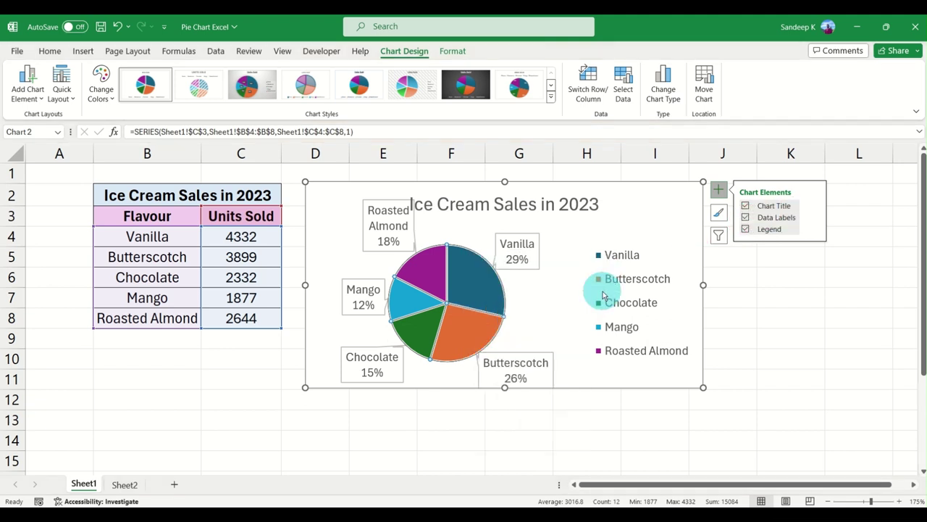
pyautogui.click(812, 218)
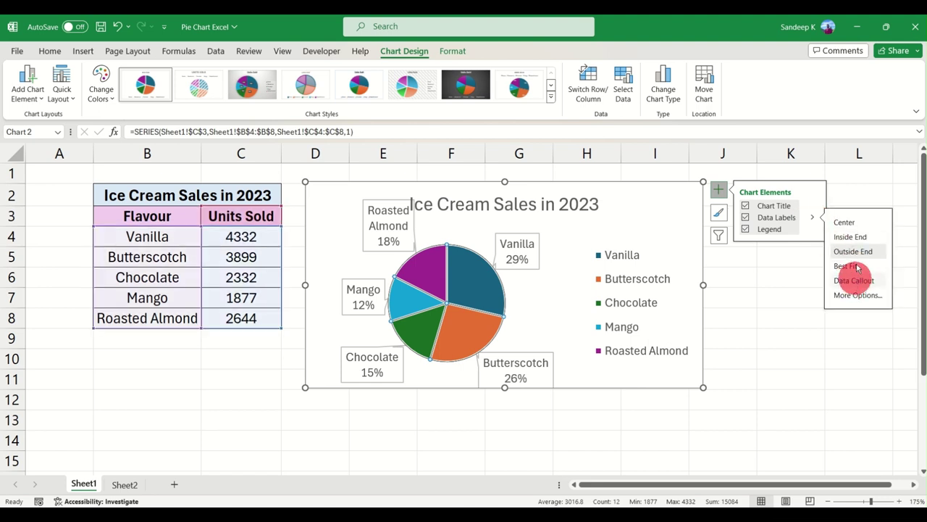
pyautogui.click(746, 218)
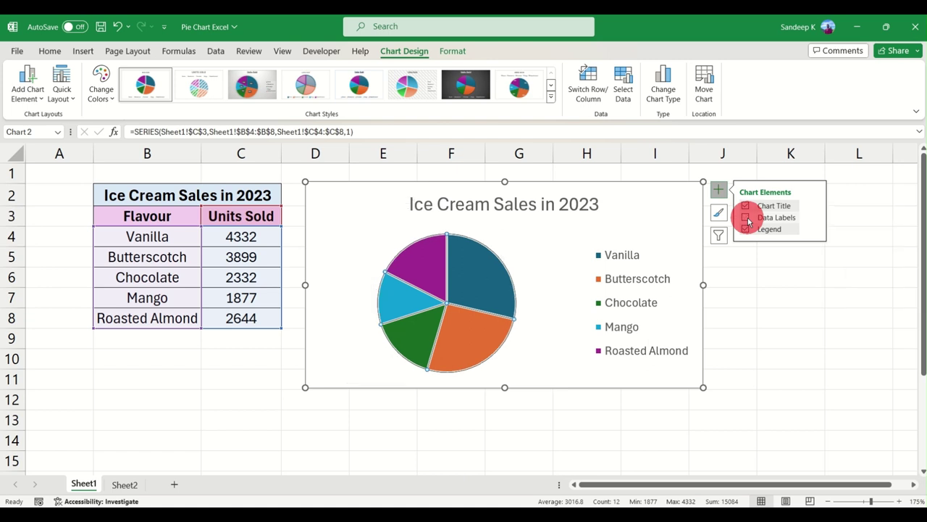
pyautogui.click(540, 252)
# Add plain data labels showing each slice's units sold, like 4332 and 3899.
pyautogui.rightClick(465, 280)
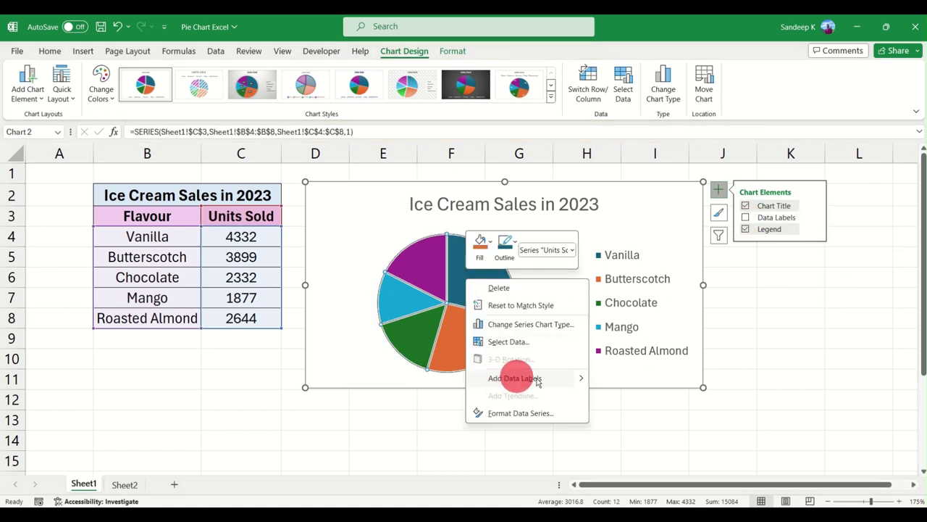
pyautogui.click(579, 381)
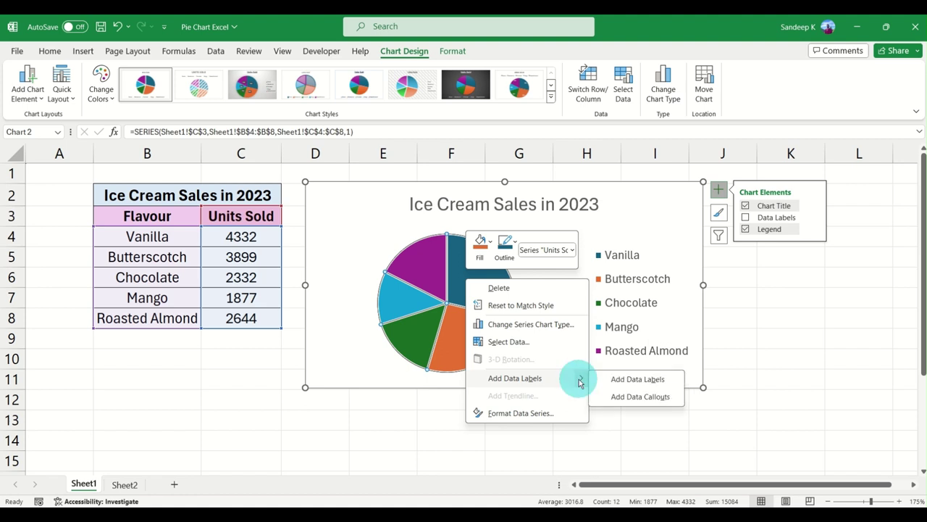
pyautogui.click(623, 379)
pyautogui.click(556, 242)
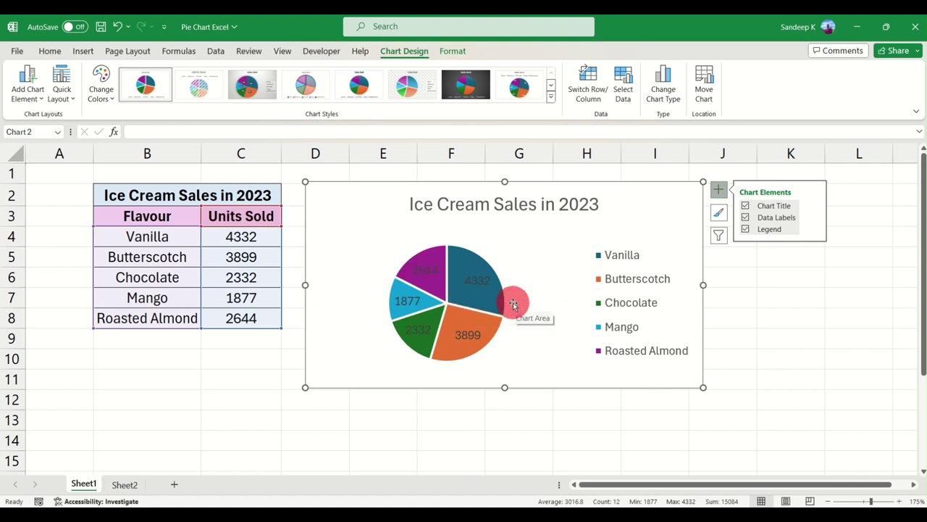
# Open More Legend Options and keep the legend positioned on the right.
pyautogui.click(472, 284)
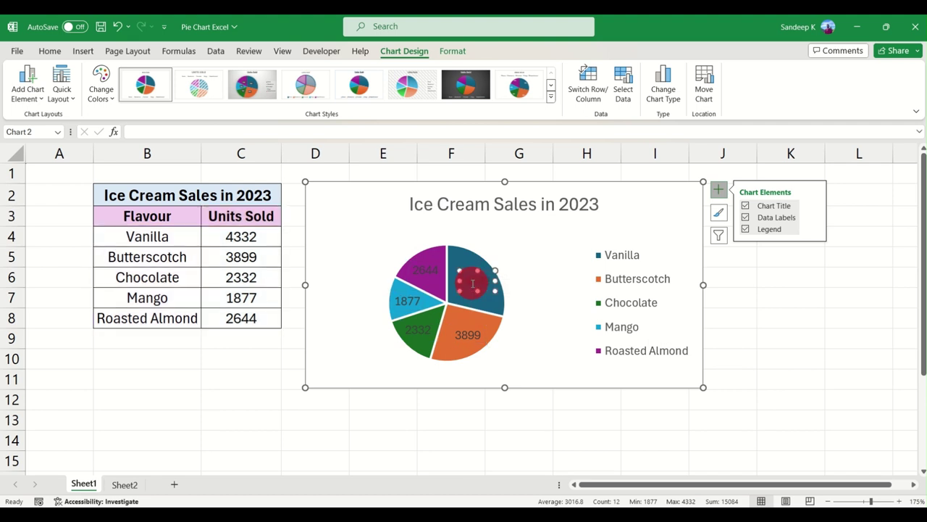
pyautogui.doubleClick(471, 284)
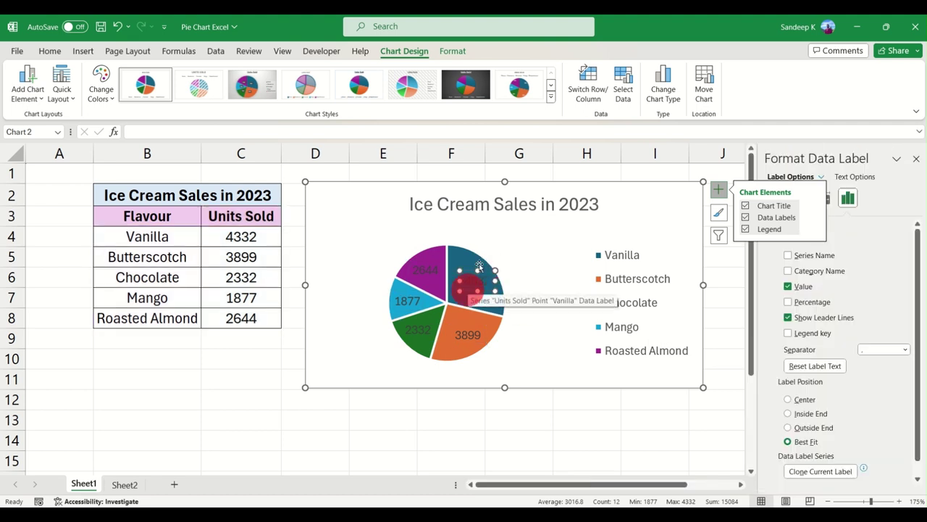
pyautogui.click(718, 190)
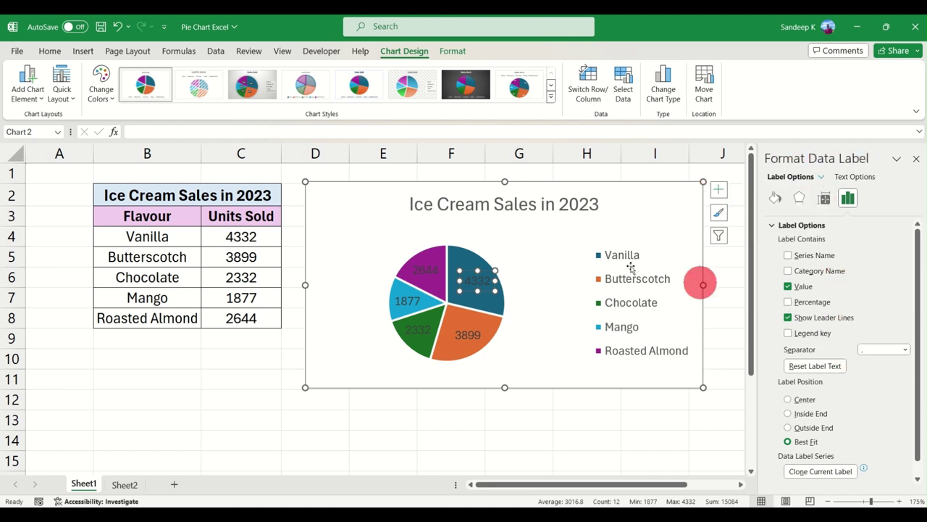
pyautogui.click(521, 238)
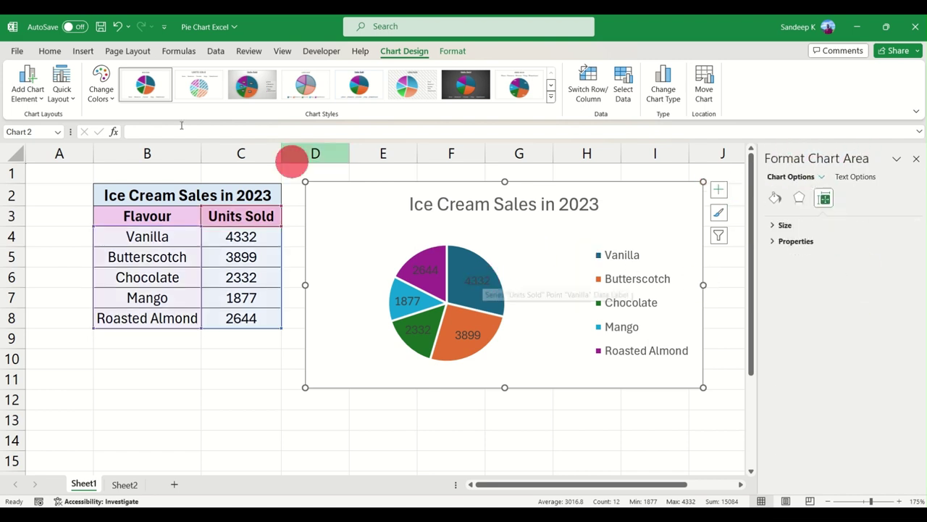
pyautogui.click(27, 90)
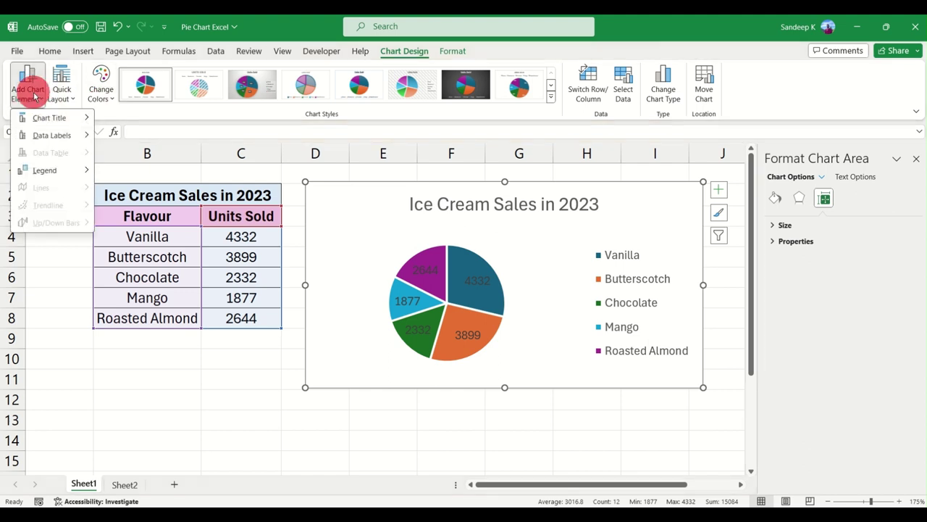
pyautogui.click(50, 171)
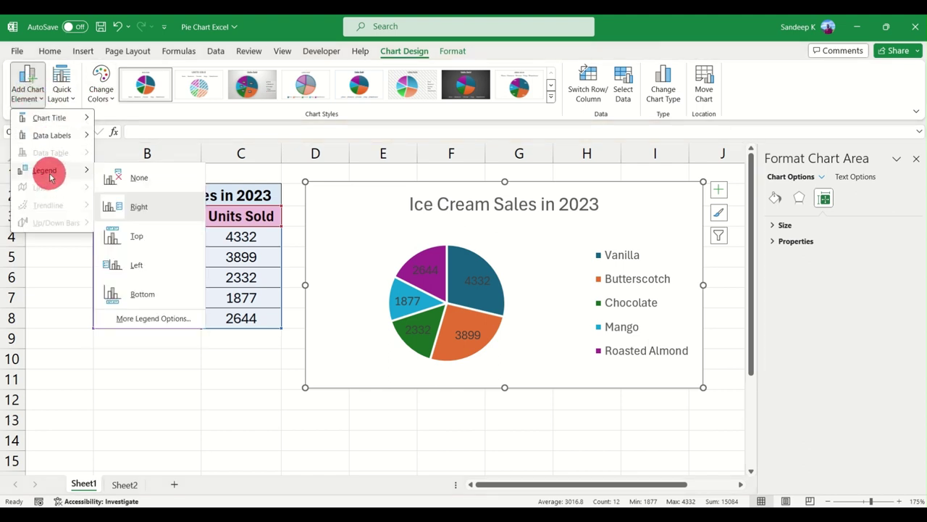
pyautogui.click(153, 319)
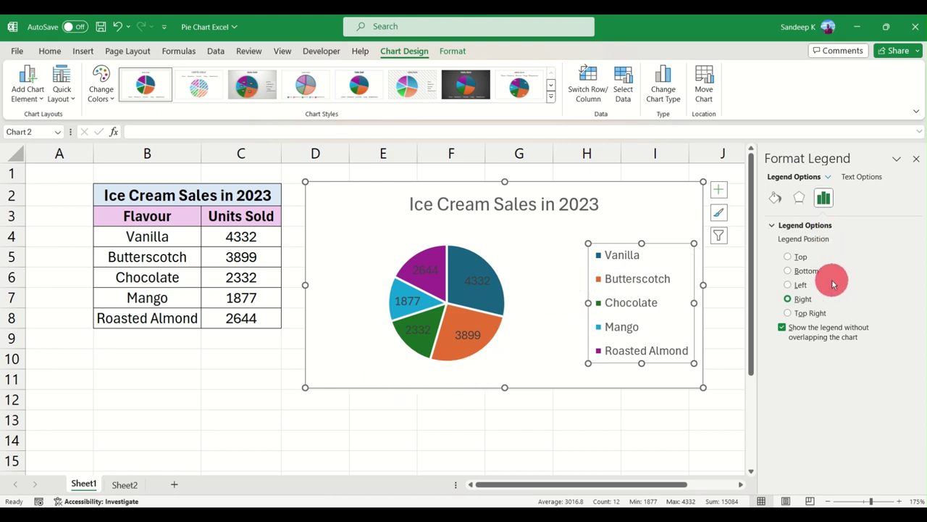
# Make the data labels show Percentage only instead of Value, e.g. 29%, 26%, 12%.
pyautogui.click(29, 90)
pyautogui.click(66, 134)
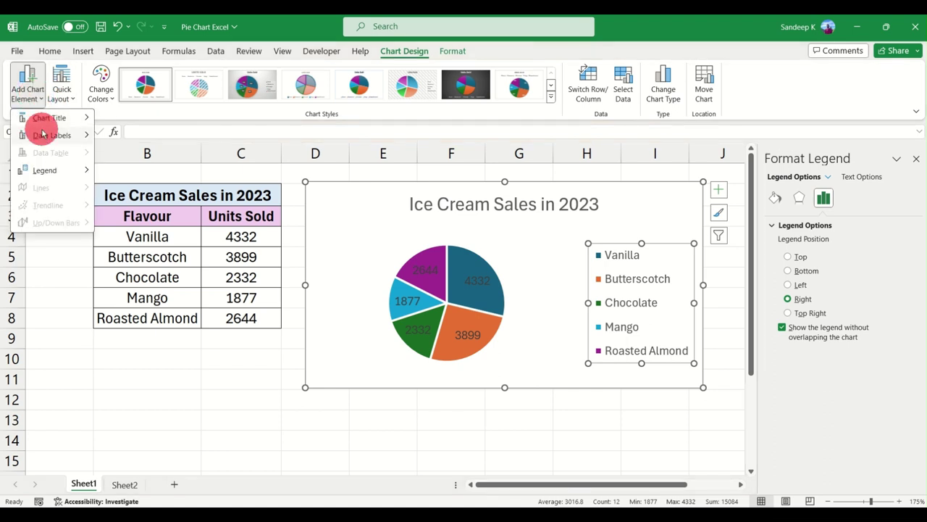
pyautogui.click(138, 312)
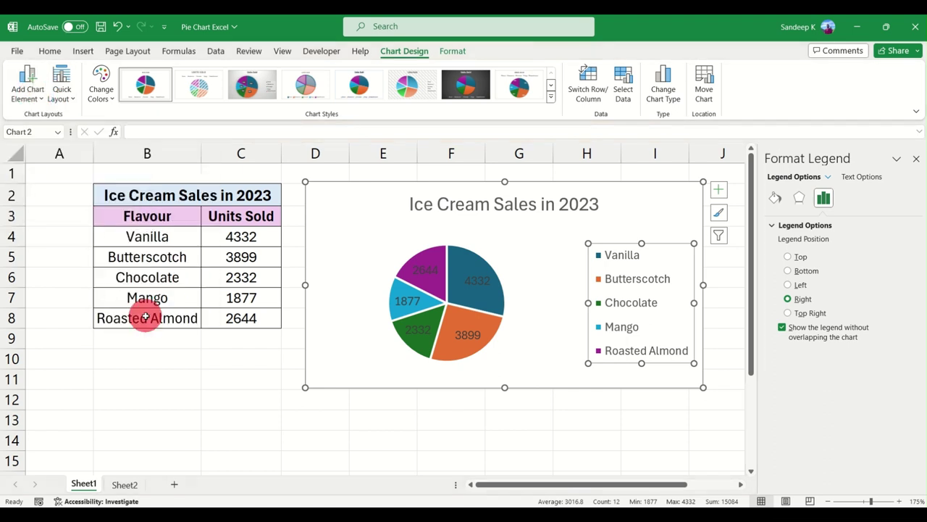
pyautogui.click(848, 199)
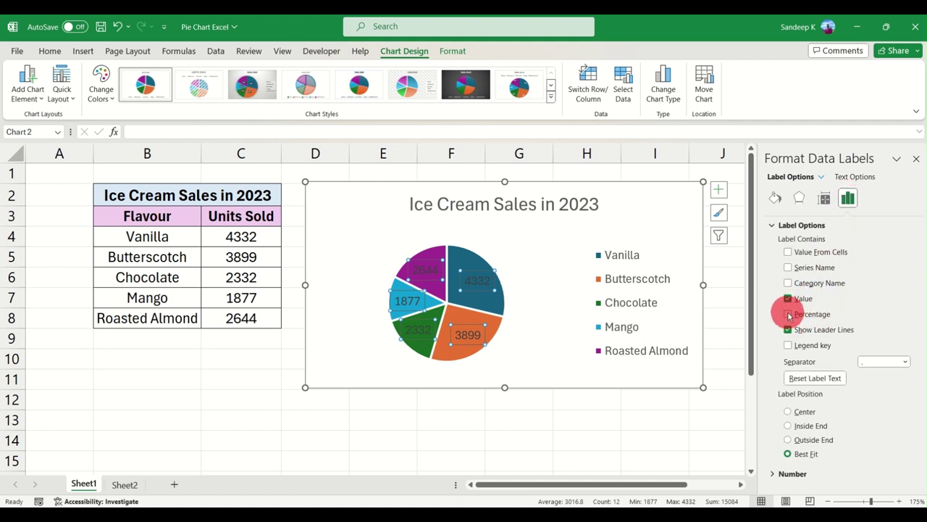
pyautogui.click(789, 315)
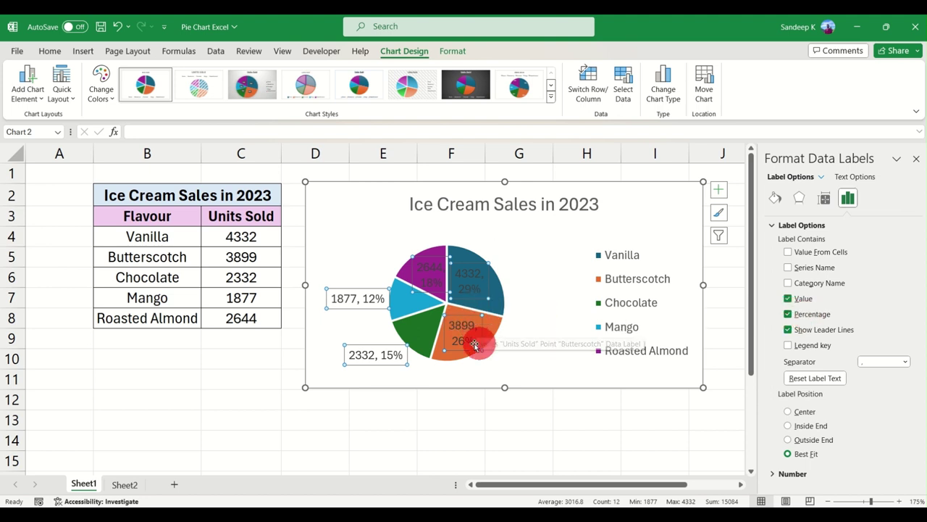
pyautogui.click(788, 299)
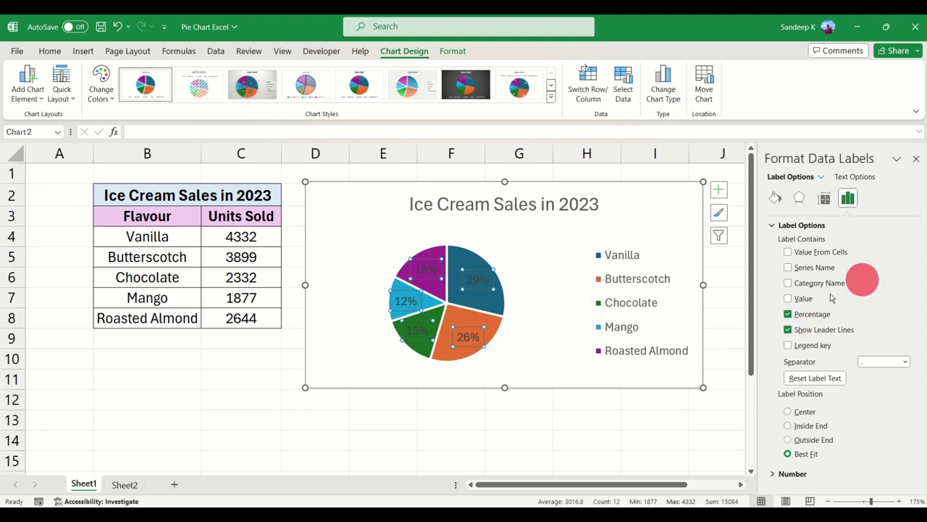
# Enlarge the chart slightly by dragging its lower-right corner.
pyautogui.click(916, 163)
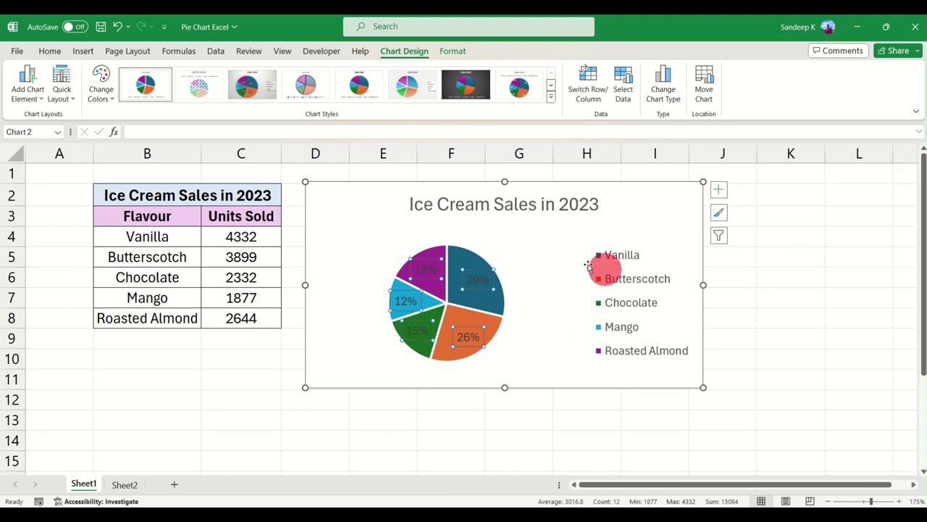
pyautogui.click(543, 249)
pyautogui.moveTo(704, 387); pyautogui.dragTo(720, 400)
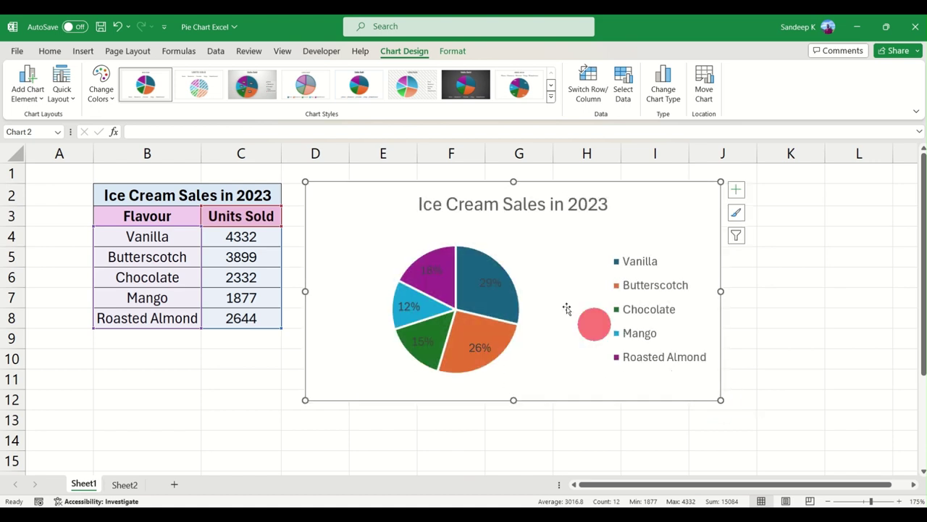
# Centre the percentage labels inside each slice, then dismiss Quick Layout without applying one.
pyautogui.click(486, 276)
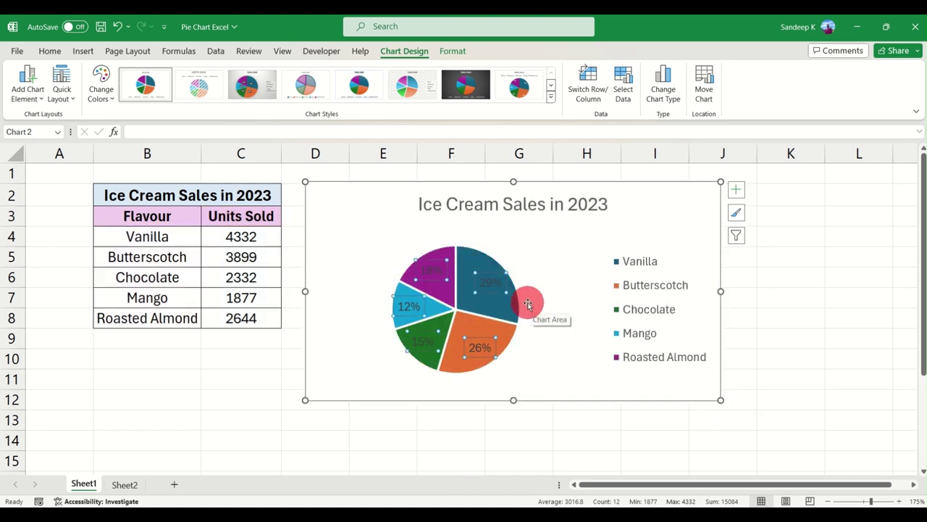
pyautogui.click(35, 107)
pyautogui.moveTo(46, 135)
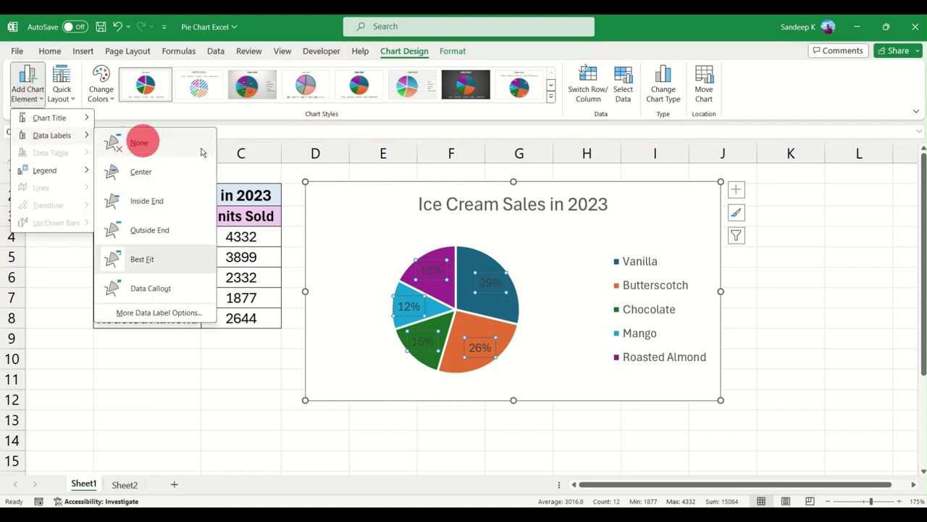
pyautogui.click(166, 173)
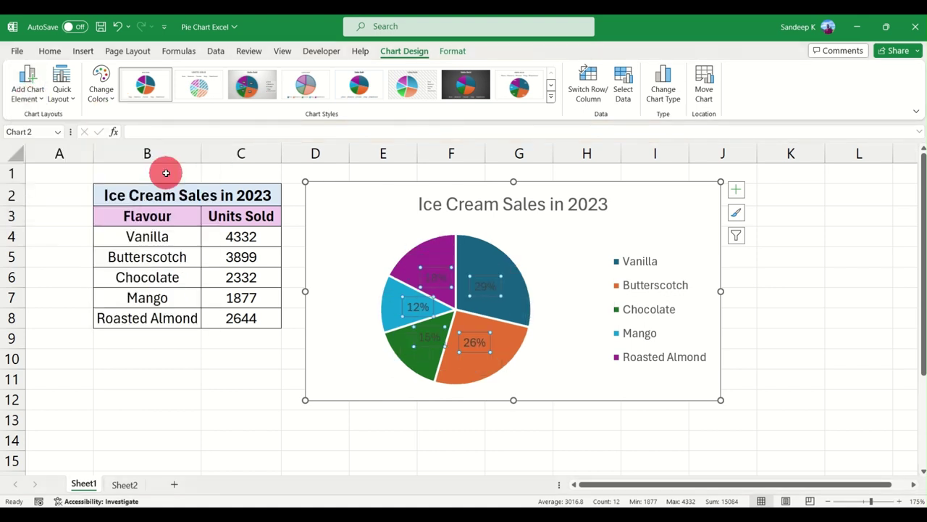
pyautogui.click(79, 95)
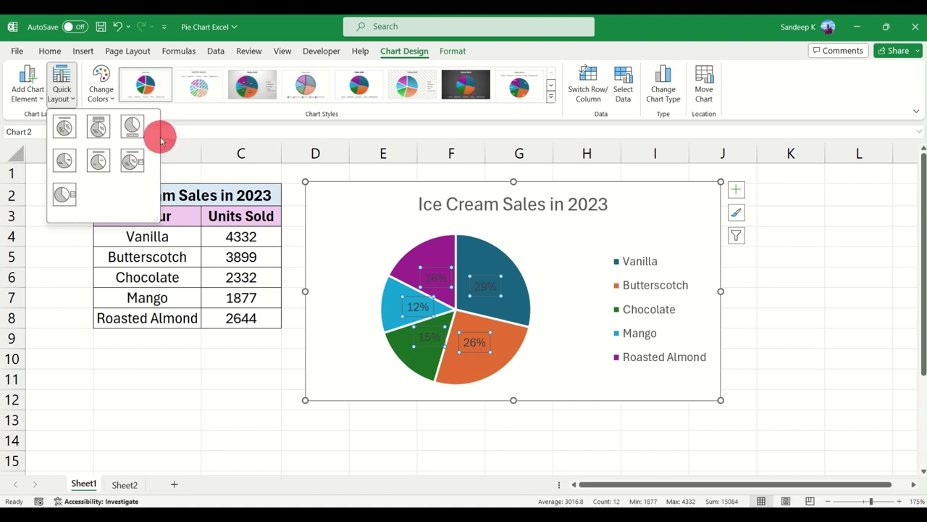
pyautogui.click(478, 277)
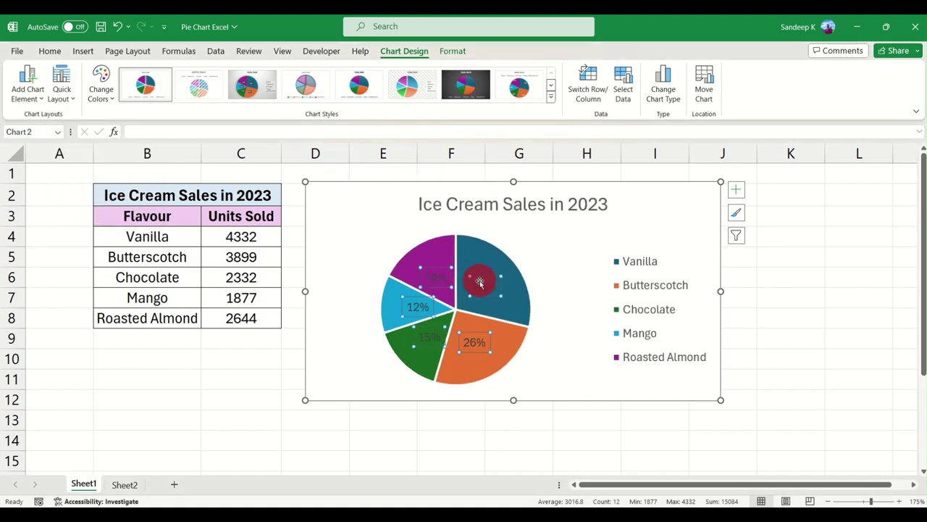
# Give the percentage labels a White text fill and nudge the chart slightly on the sheet.
pyautogui.click(449, 51)
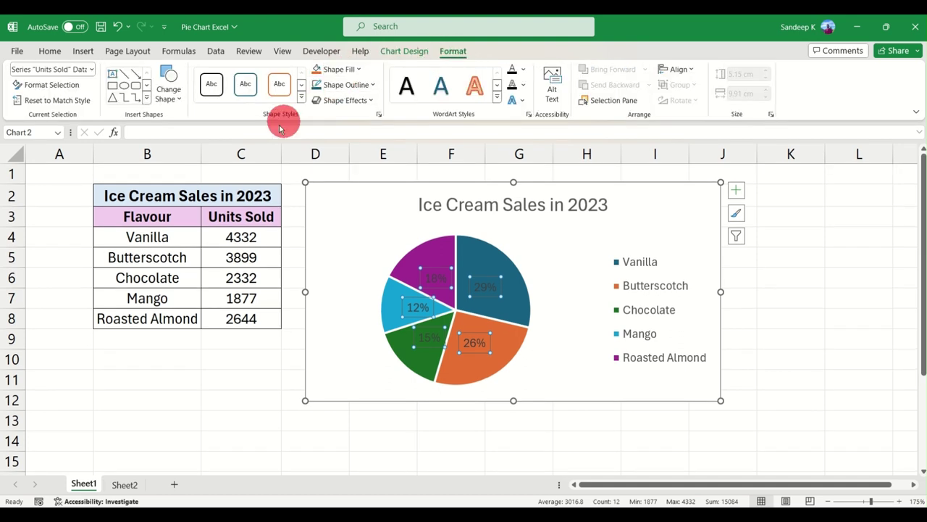
pyautogui.click(522, 70)
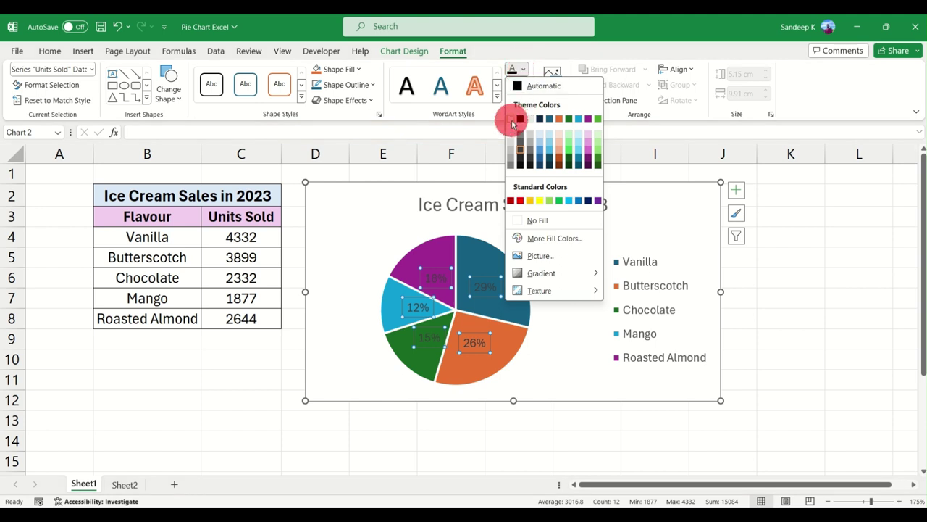
pyautogui.click(512, 121)
pyautogui.click(534, 260)
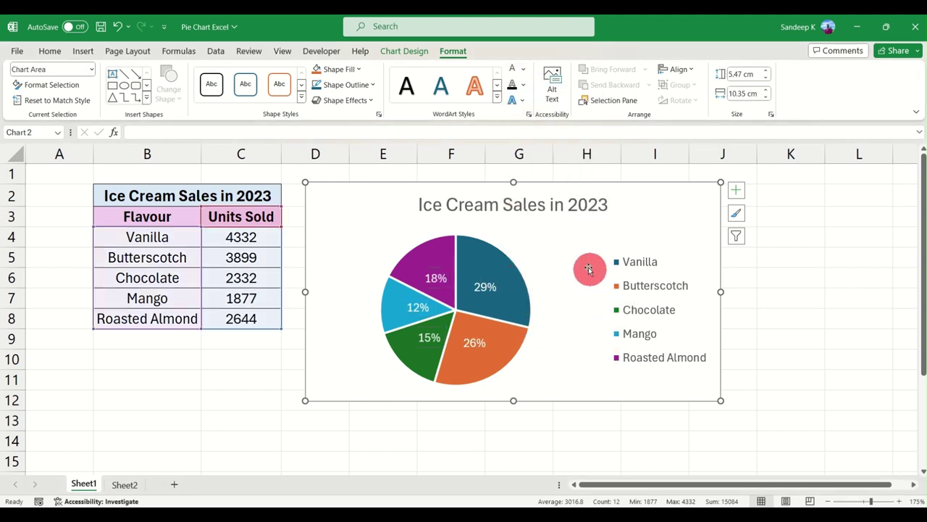
pyautogui.moveTo(588, 266); pyautogui.dragTo(579, 265)
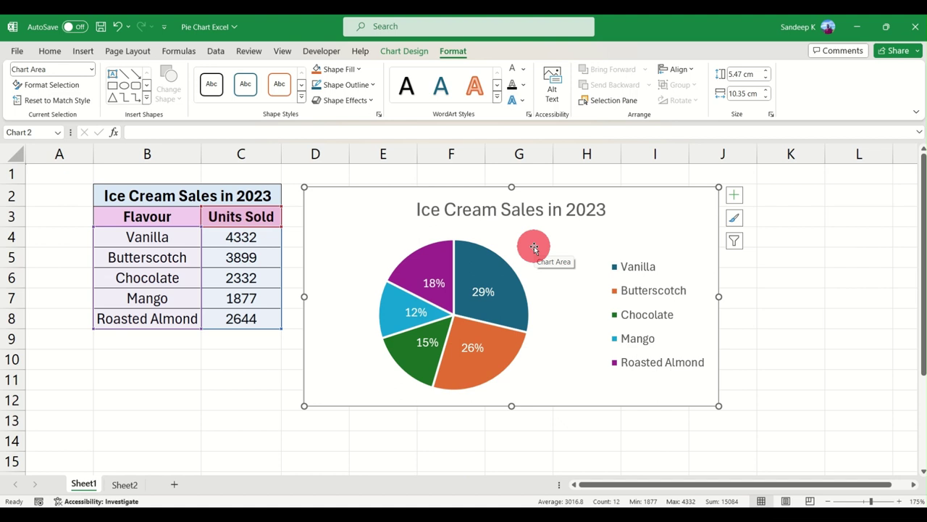
pyautogui.click(481, 263)
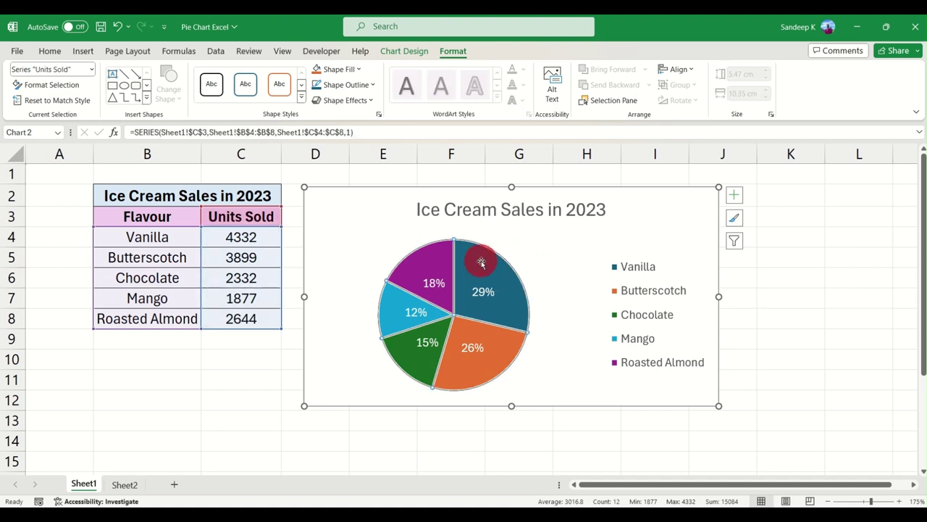
# Set the pie's Angle of first slice to 30° in the Vanilla slice's Format Data Point pane.
pyautogui.doubleClick(487, 265)
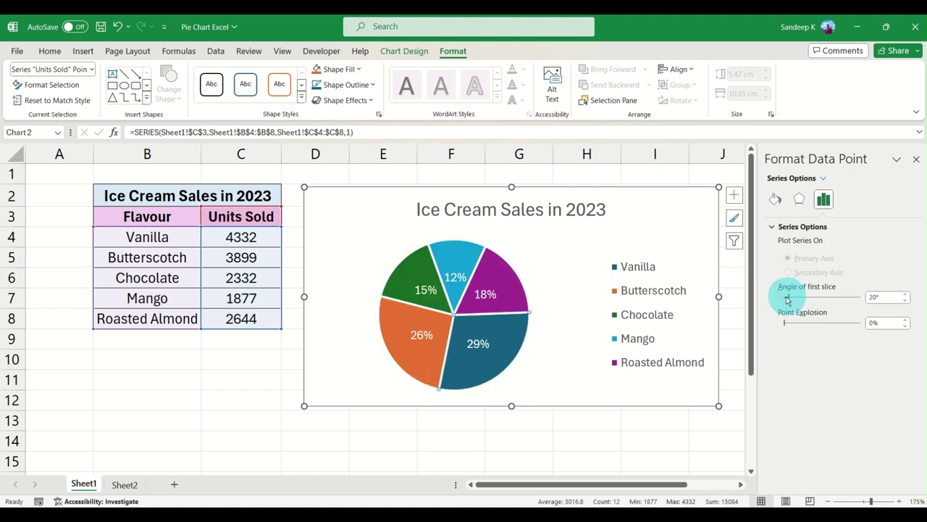
pyautogui.click(907, 296)
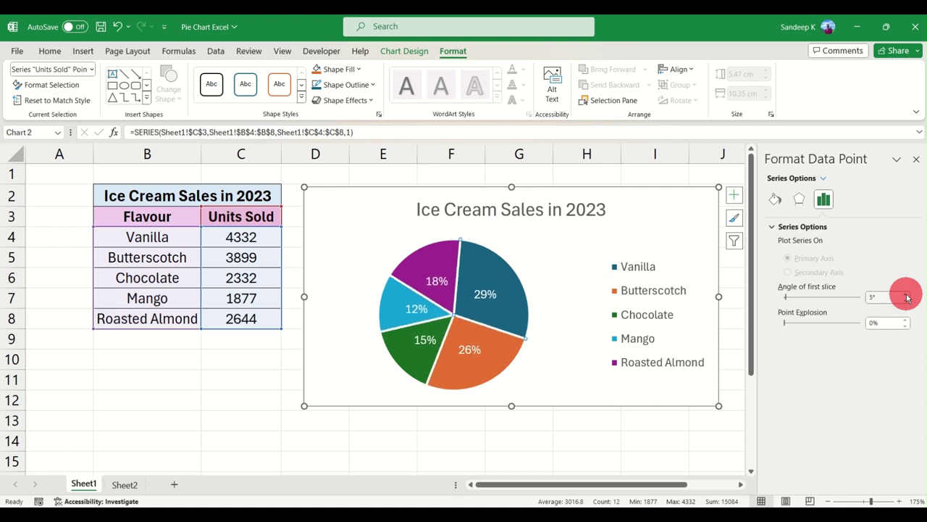
pyautogui.click(908, 296)
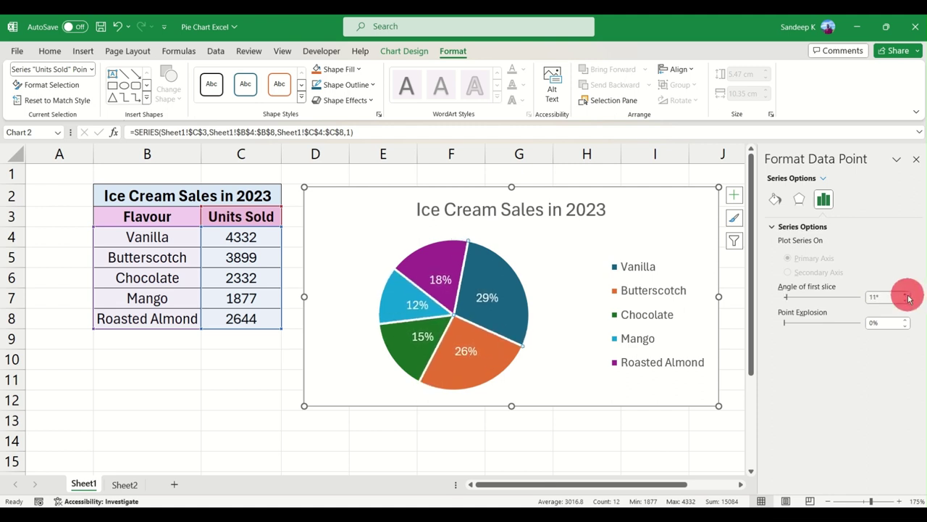
pyautogui.click(908, 296)
pyautogui.click(908, 295)
pyautogui.click(908, 295)
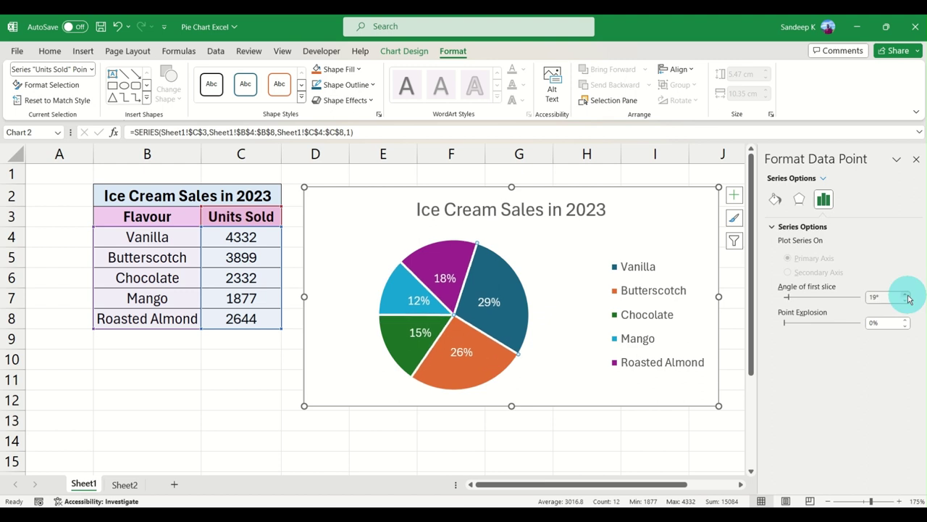
pyautogui.click(907, 296)
pyautogui.click(907, 295)
pyautogui.click(908, 295)
pyautogui.click(908, 295)
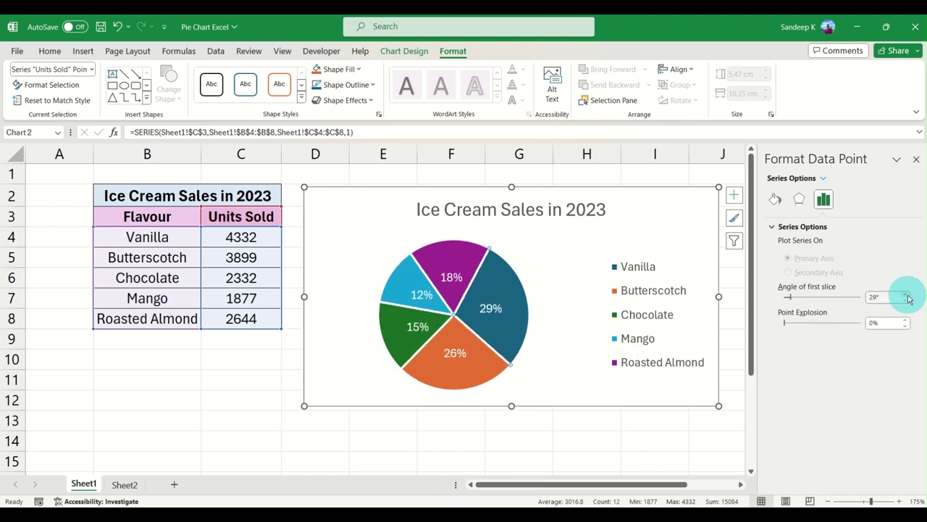
pyautogui.click(907, 295)
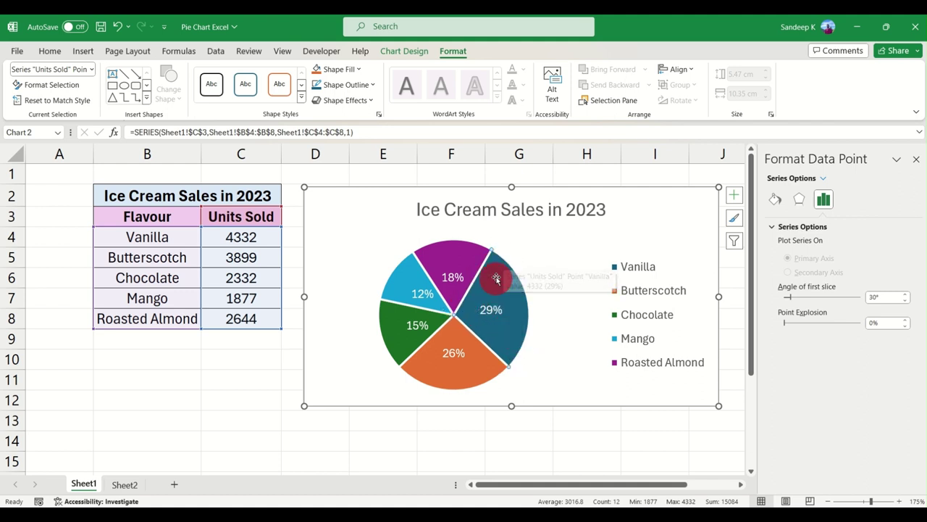
pyautogui.click(531, 355)
pyautogui.click(498, 310)
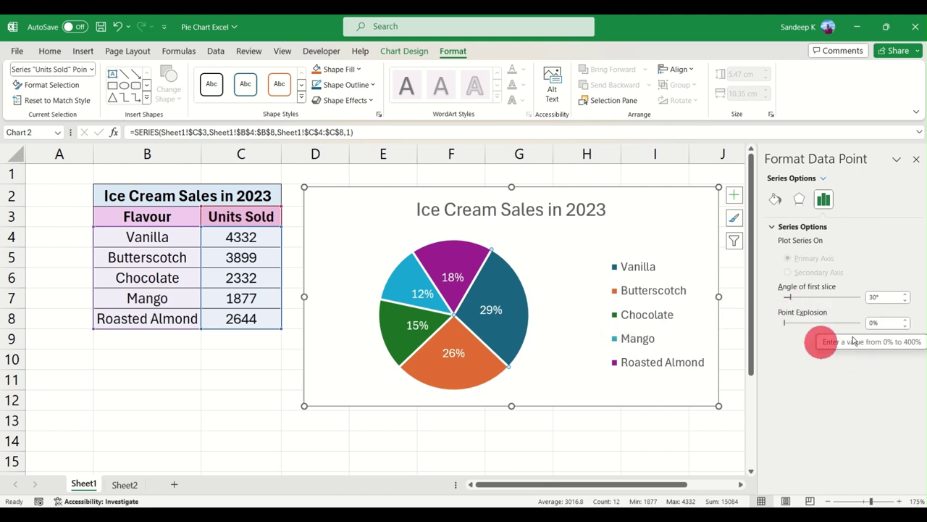
pyautogui.click(906, 321)
pyautogui.click(906, 321)
pyautogui.click(906, 320)
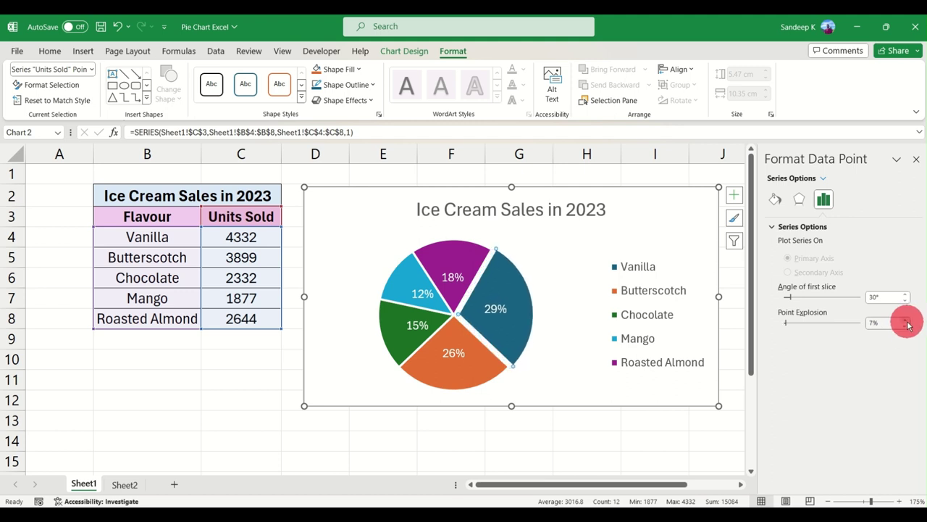
pyautogui.click(906, 321)
pyautogui.click(906, 321)
pyautogui.click(906, 321)
pyautogui.click(906, 321)
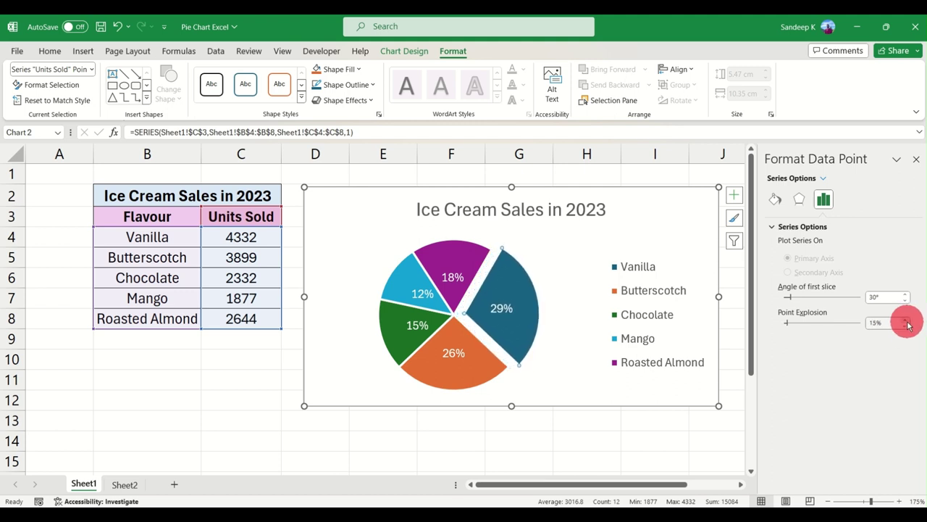
pyautogui.click(906, 321)
pyautogui.click(907, 321)
pyautogui.click(906, 321)
pyautogui.click(906, 321)
pyautogui.click(906, 321)
pyautogui.click(906, 321)
pyautogui.click(906, 321)
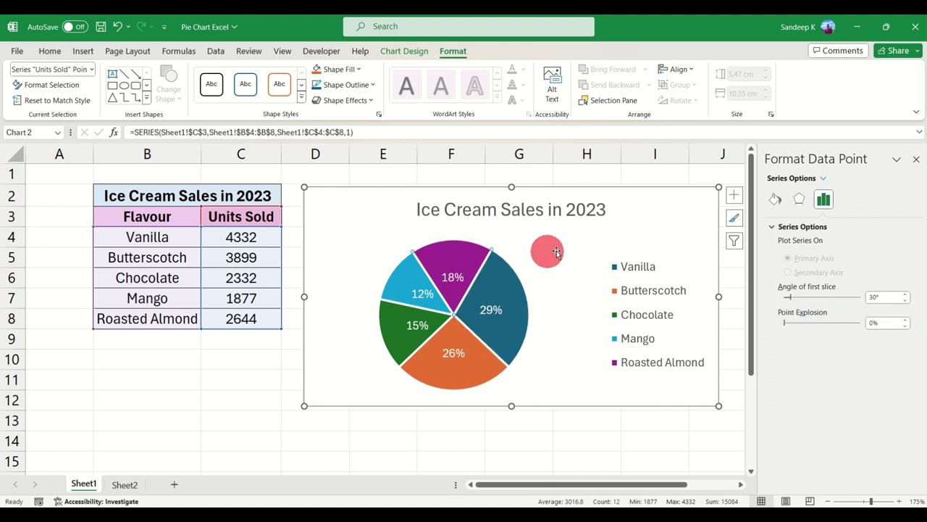
pyautogui.click(521, 259)
pyautogui.click(510, 308)
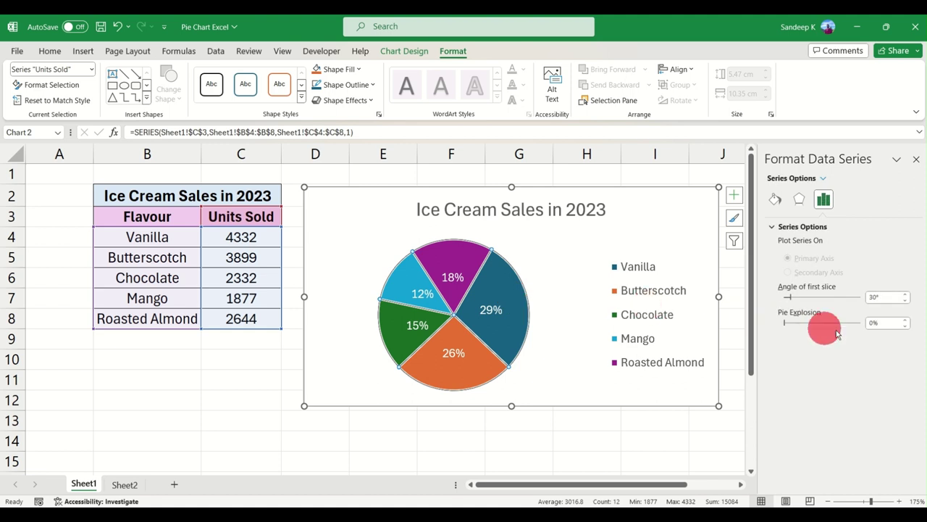
pyautogui.click(905, 320)
pyautogui.click(904, 320)
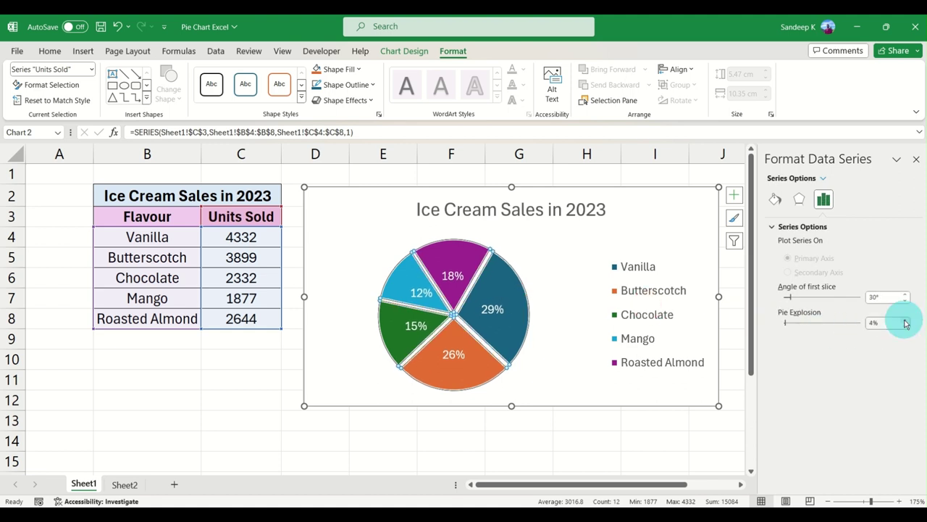
pyautogui.click(905, 320)
pyautogui.click(905, 321)
pyautogui.click(905, 320)
pyautogui.click(905, 320)
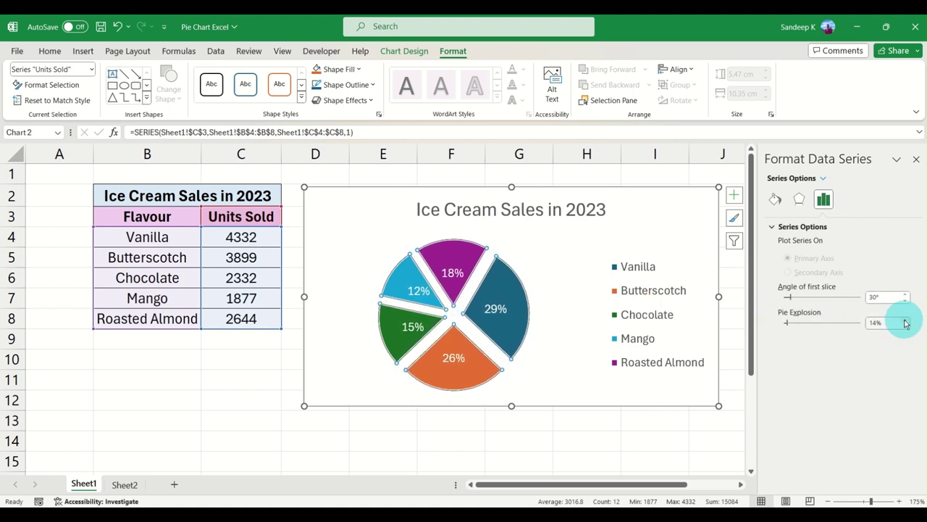
pyautogui.click(905, 321)
pyautogui.click(905, 320)
pyautogui.click(904, 320)
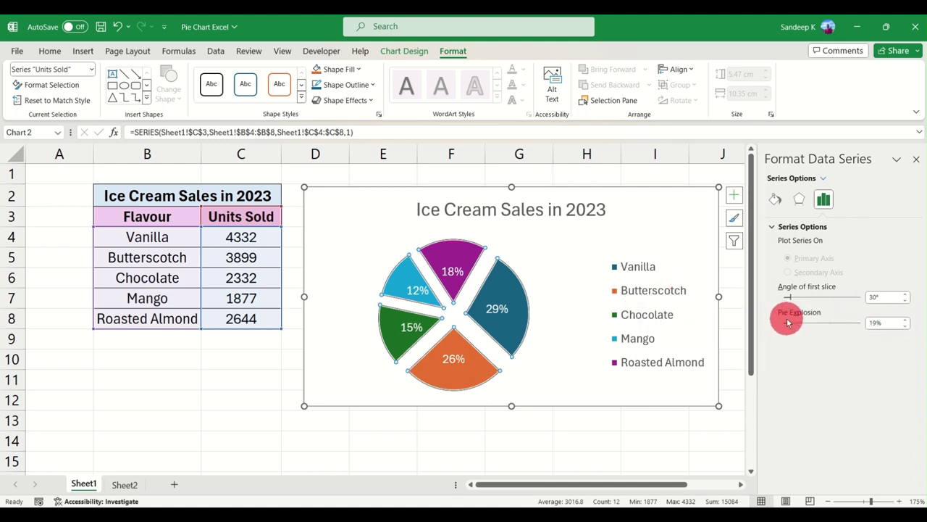
pyautogui.moveTo(783, 316); pyautogui.dragTo(766, 319)
# Select only the Mango 12% slice and set its Point Explosion to about 50%.
pyautogui.click(548, 280)
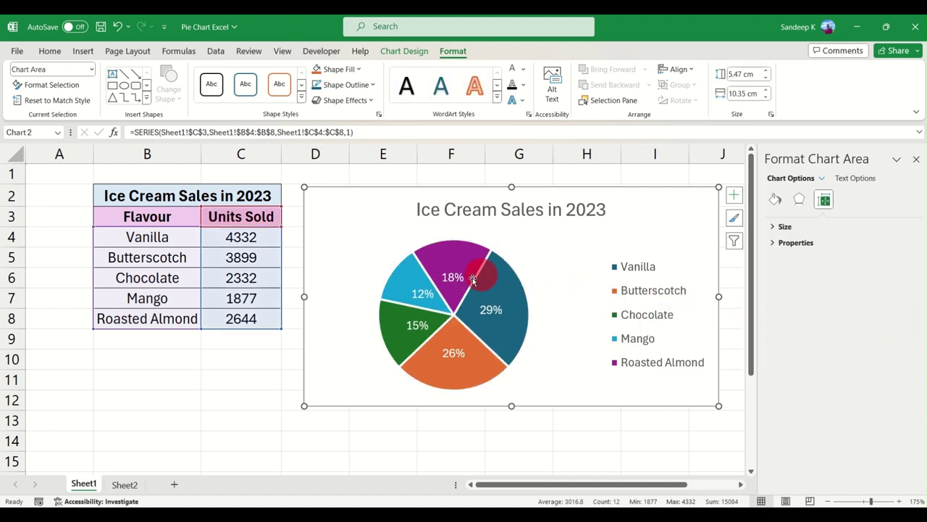
pyautogui.click(399, 292)
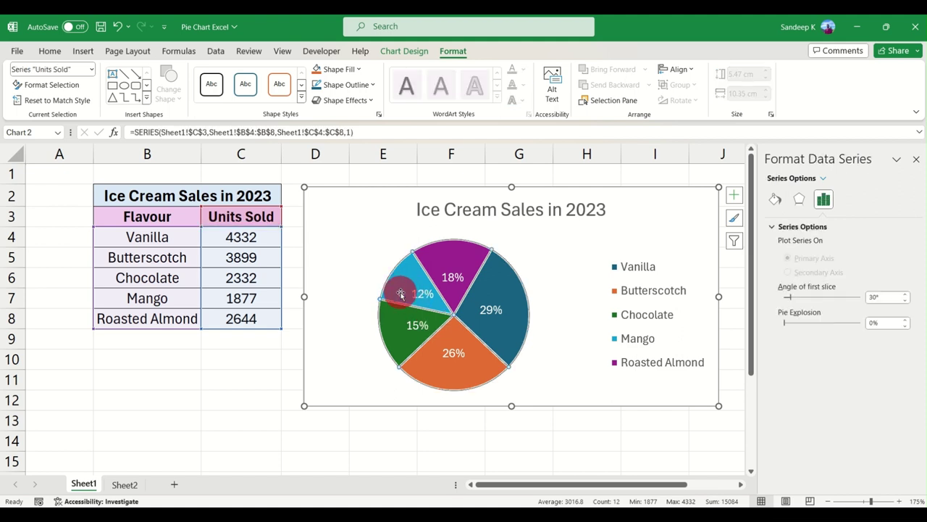
pyautogui.click(391, 275)
pyautogui.click(378, 258)
pyautogui.click(405, 275)
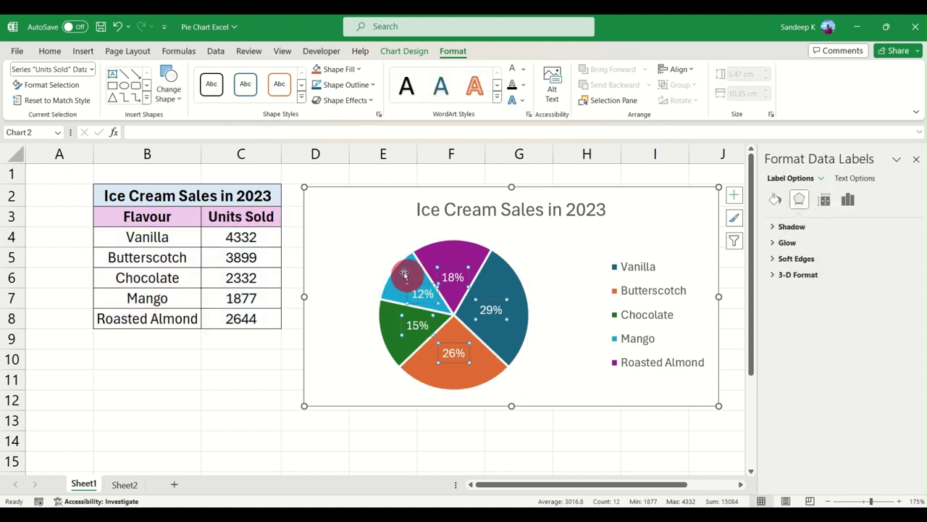
pyautogui.click(403, 274)
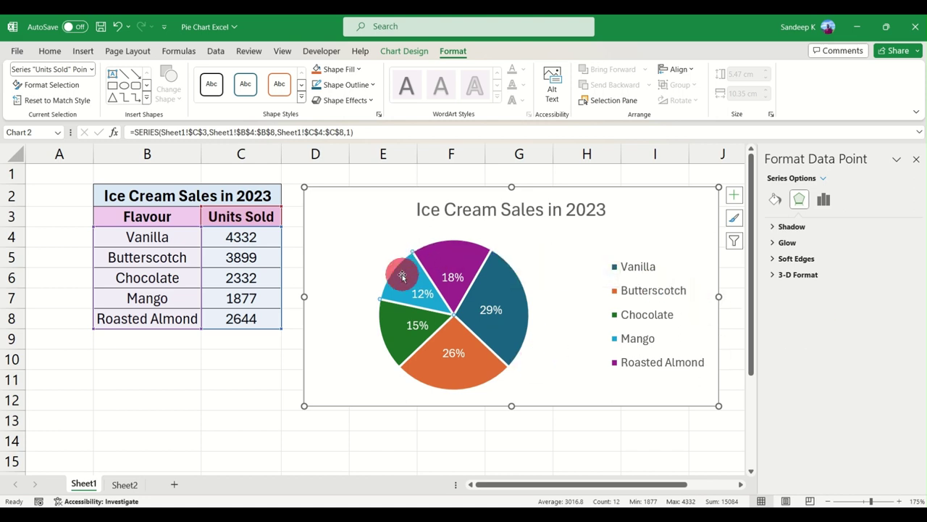
pyautogui.click(824, 198)
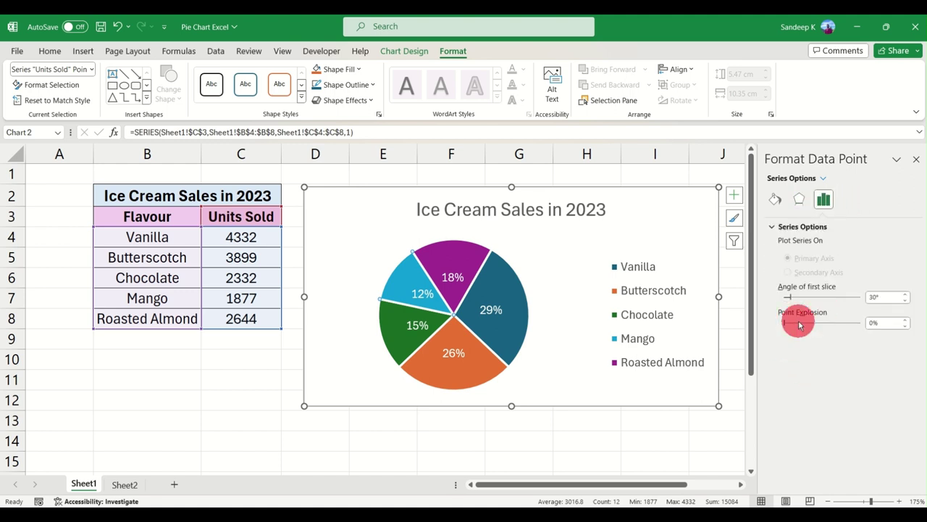
pyautogui.moveTo(790, 325); pyautogui.dragTo(826, 360)
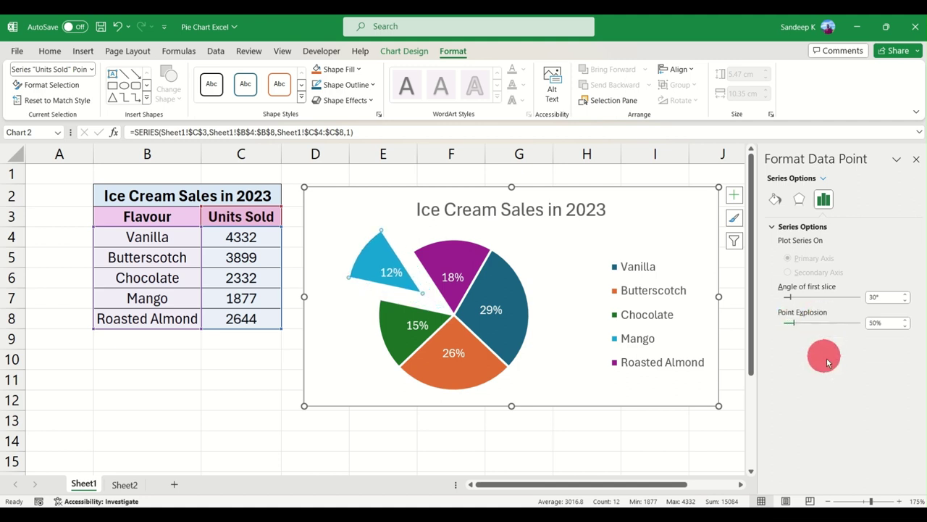
pyautogui.click(678, 227)
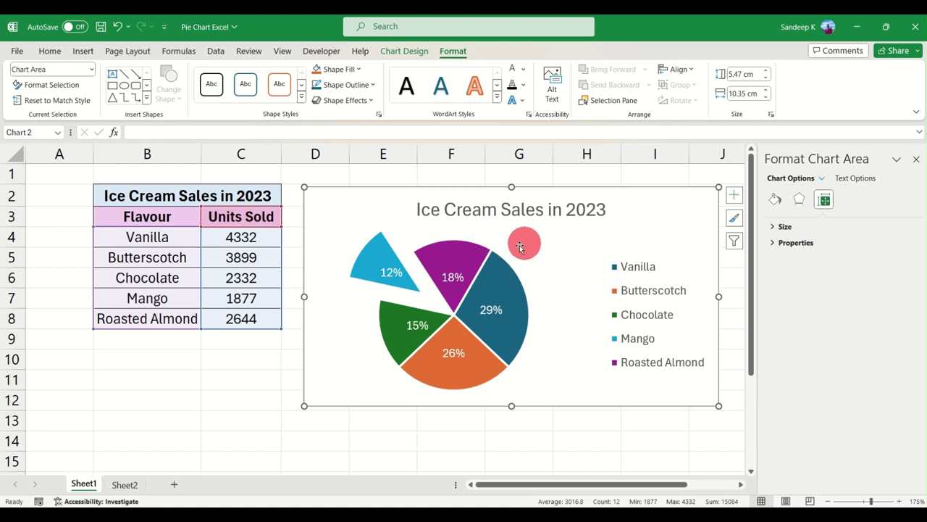
# Switch to the Chart Design tab to show the pie chart style gallery.
pyautogui.click(399, 52)
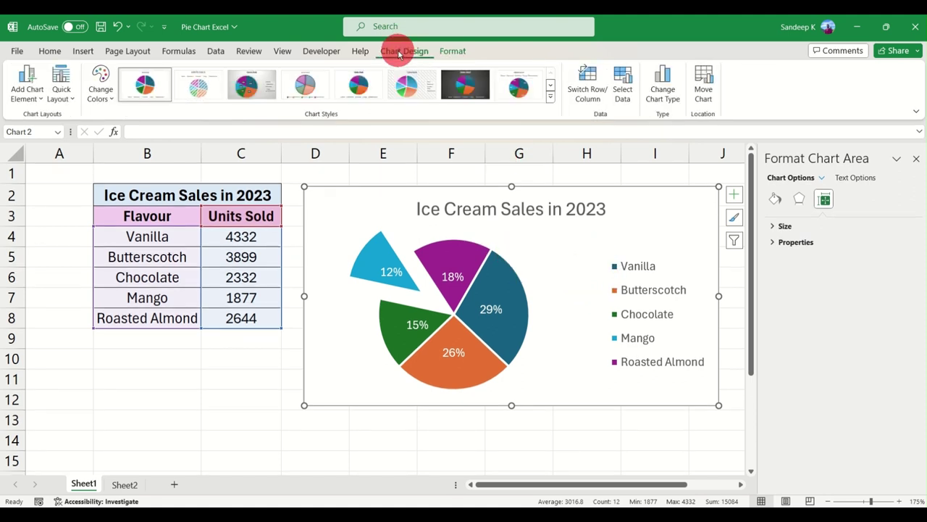